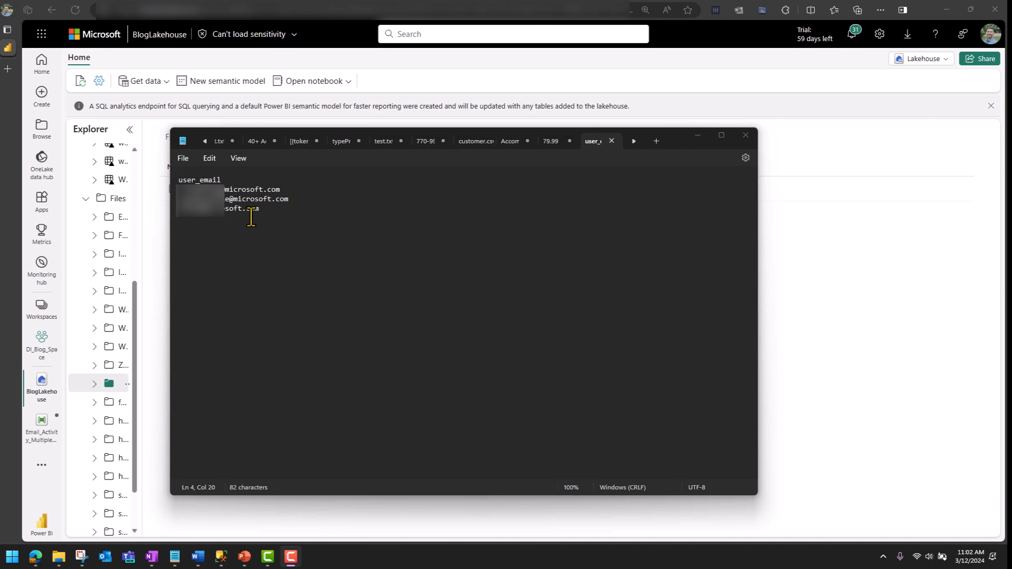
Review the user_email column in the text file and the user_email.csv file in the lakehouse's email folder.
left_click_drag(265, 211, 160, 169)
left_click(242, 200)
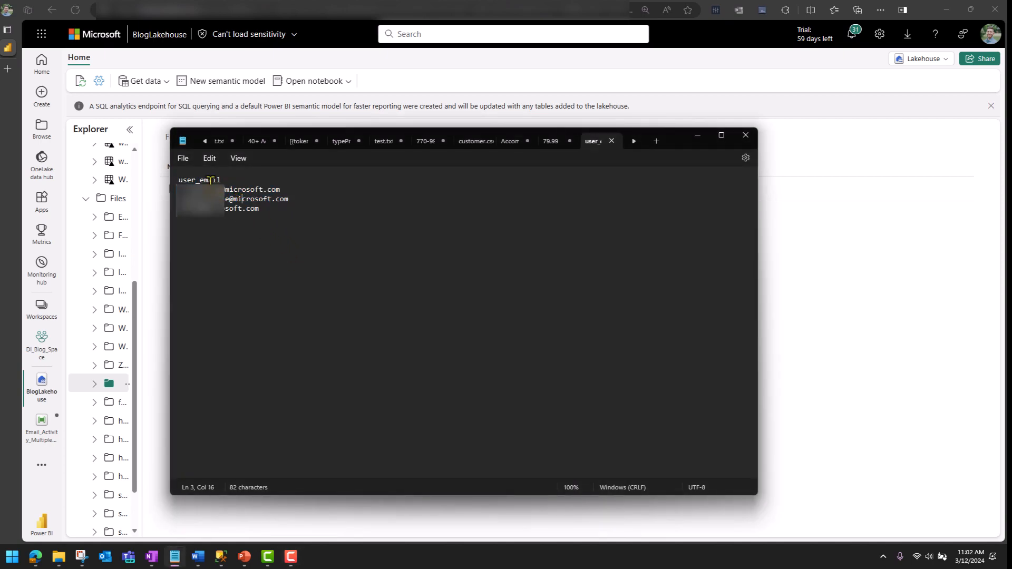
left_click(208, 190)
left_click_drag(261, 211, 179, 180)
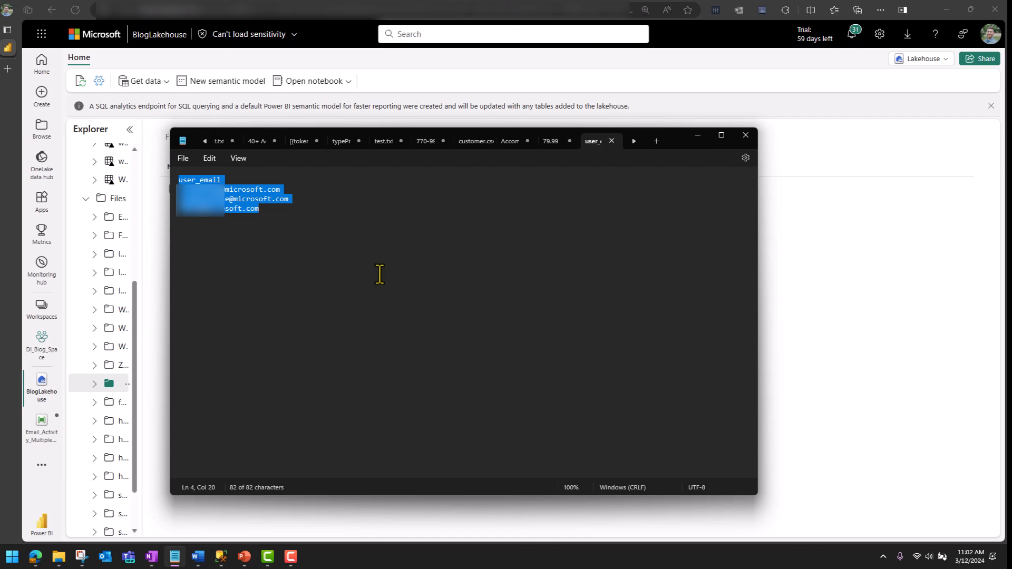
left_click(58, 557)
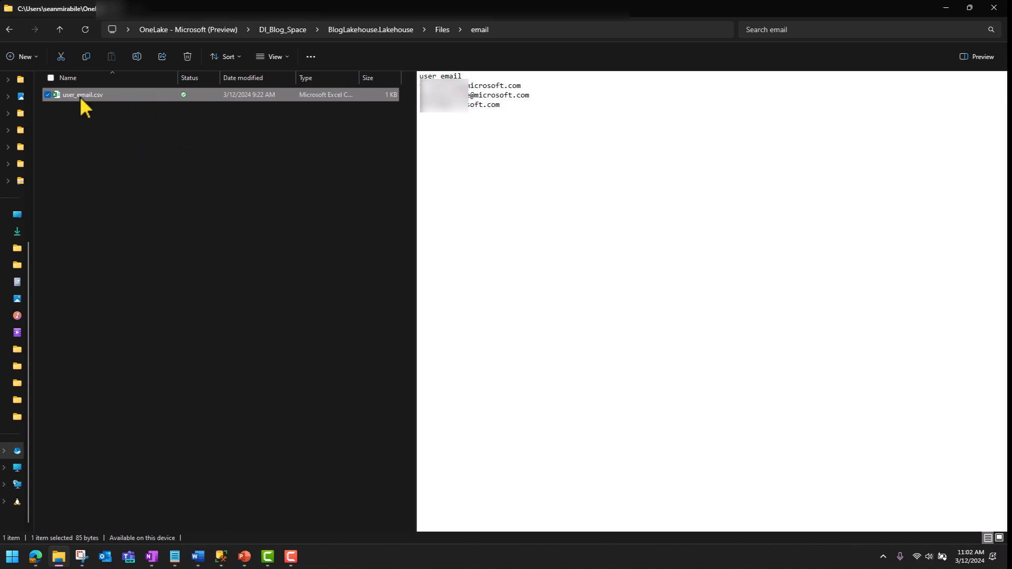
Switch to the Fabric workspace in the browser and create a data pipeline named Email_Test.
left_click(35, 557)
left_click(146, 519)
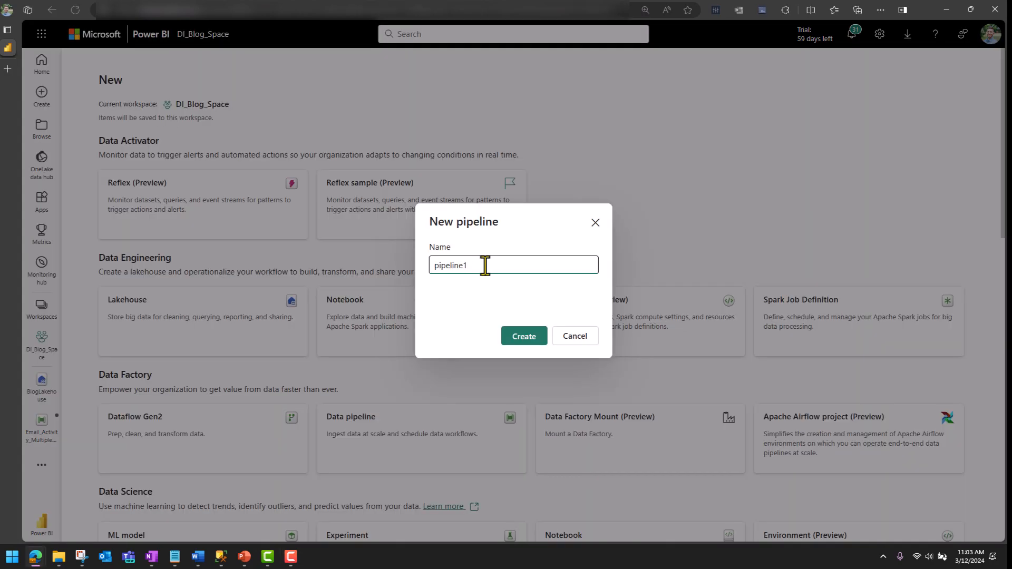
key("BackSpace")
key("BackSpace")
key("BackSpace")
key("BackSpace")
key("BackSpace")
key("BackSpace")
key("BackSpace")
key("BackSpace")
key("BackSpace")
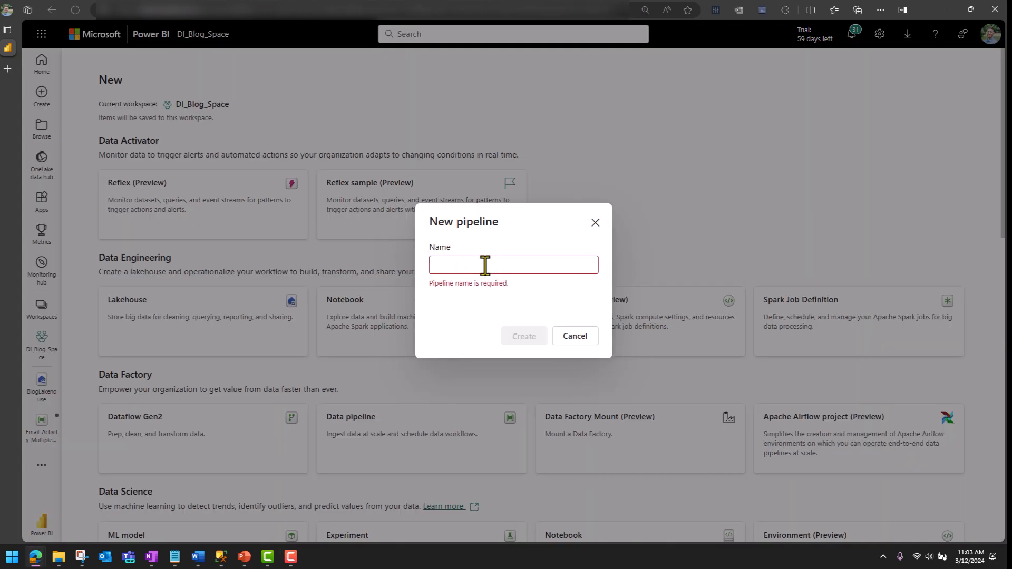
type("Email_Test")
left_click(524, 339)
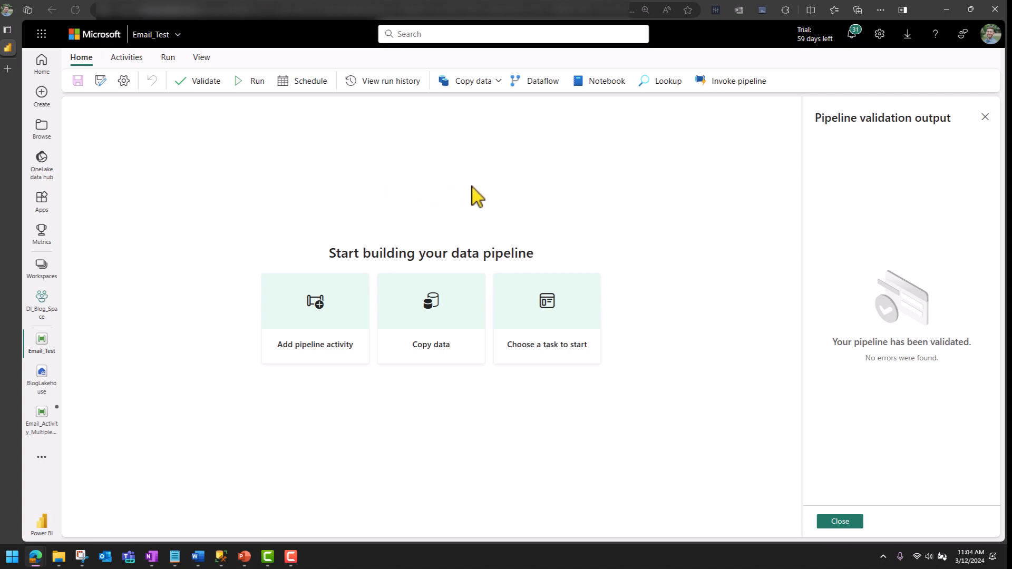
Add a Lookup activity to the pipeline and name it "Get Email CSV File".
left_click(659, 87)
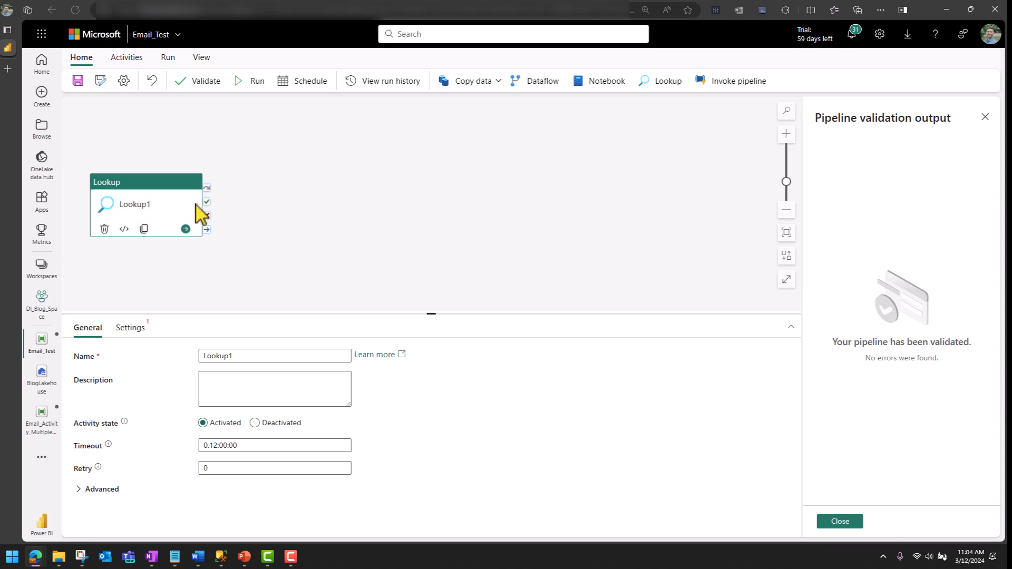
left_click_drag(279, 358, 158, 364)
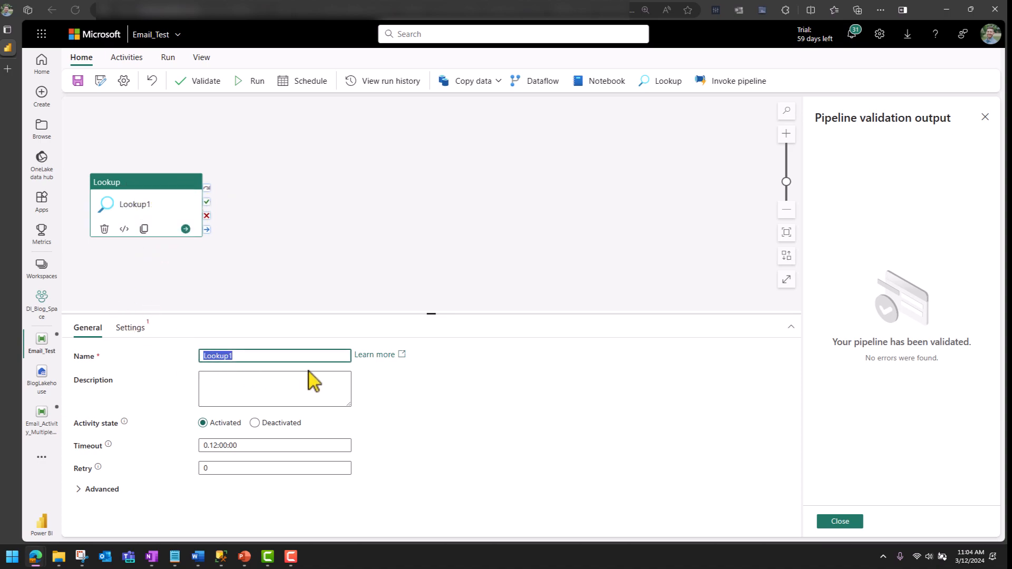
type("Get Email CSV File")
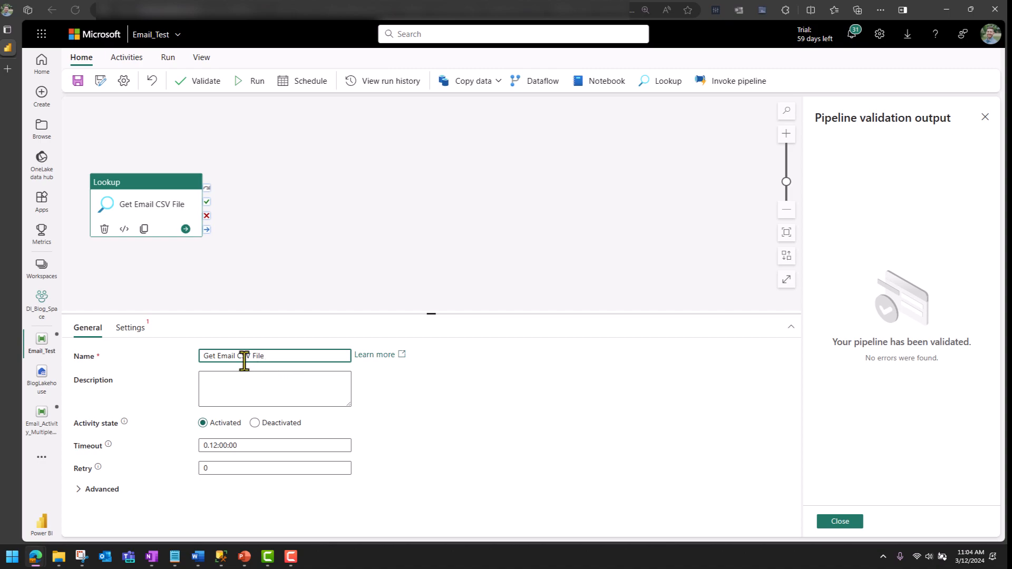
Set the lookup's lakehouse to BlogLakehouse and turn off First row only.
left_click(128, 329)
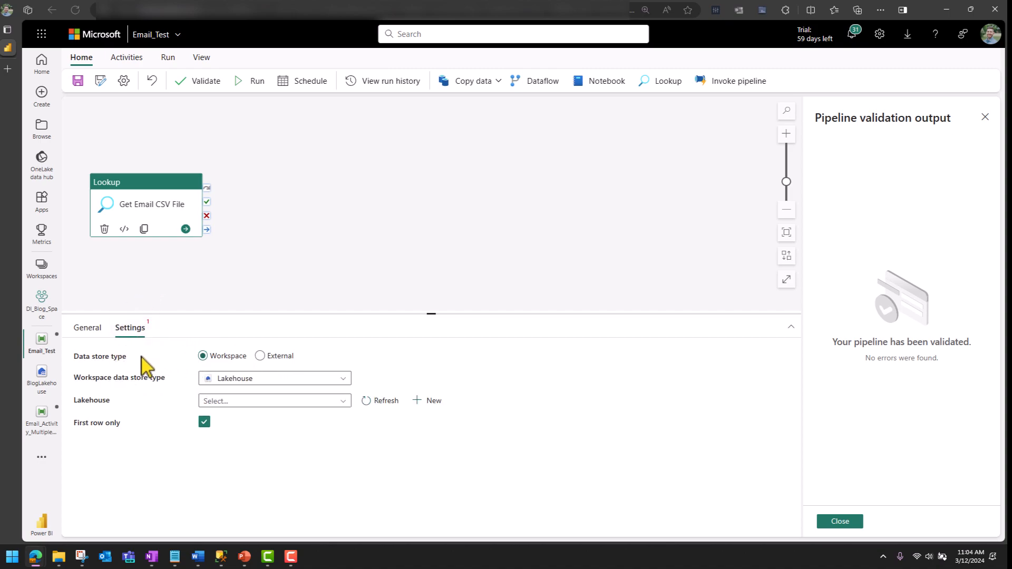
left_click(226, 402)
left_click(234, 440)
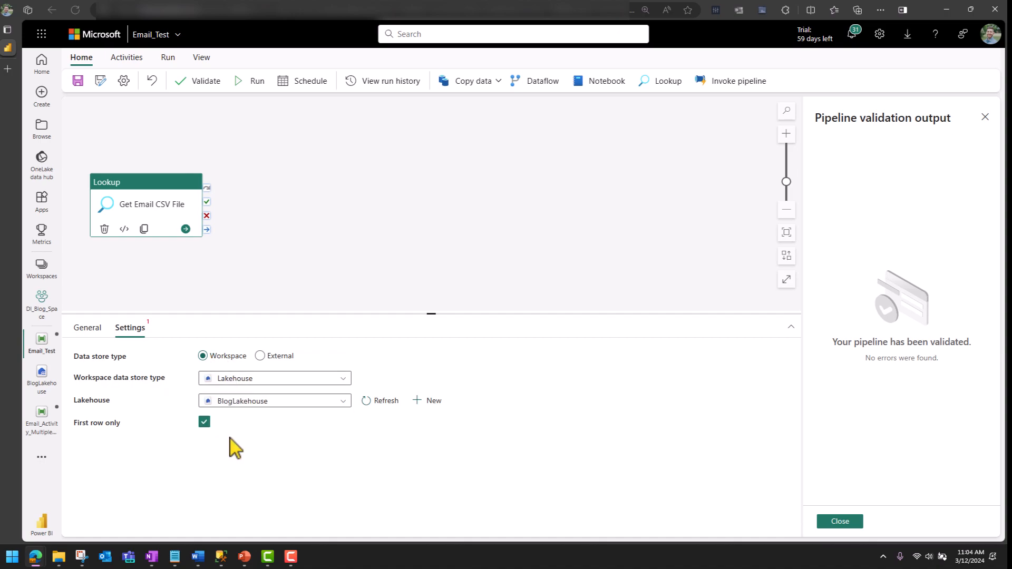
left_click_drag(75, 469, 130, 474)
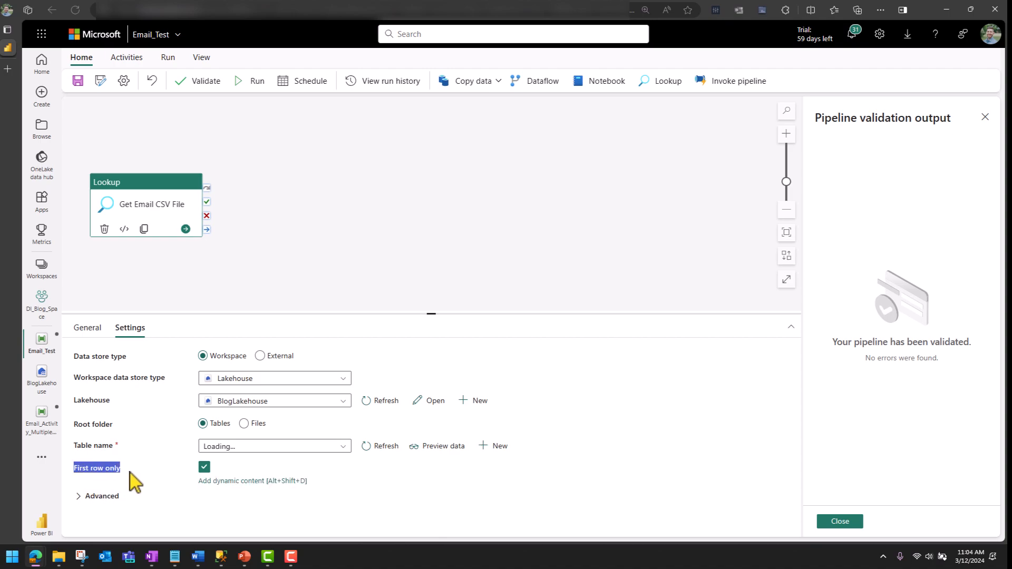
left_click(205, 469)
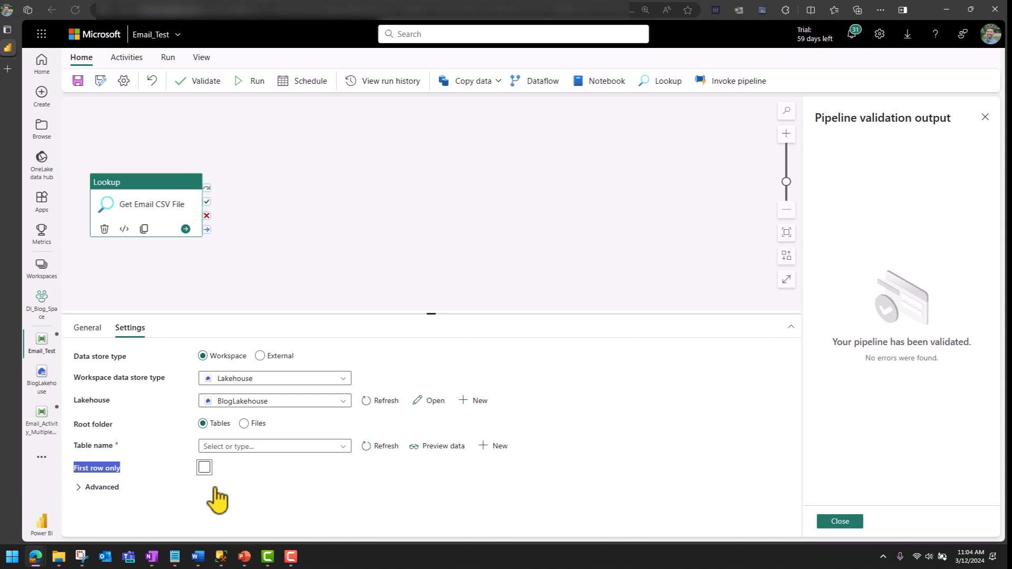
left_click(132, 477)
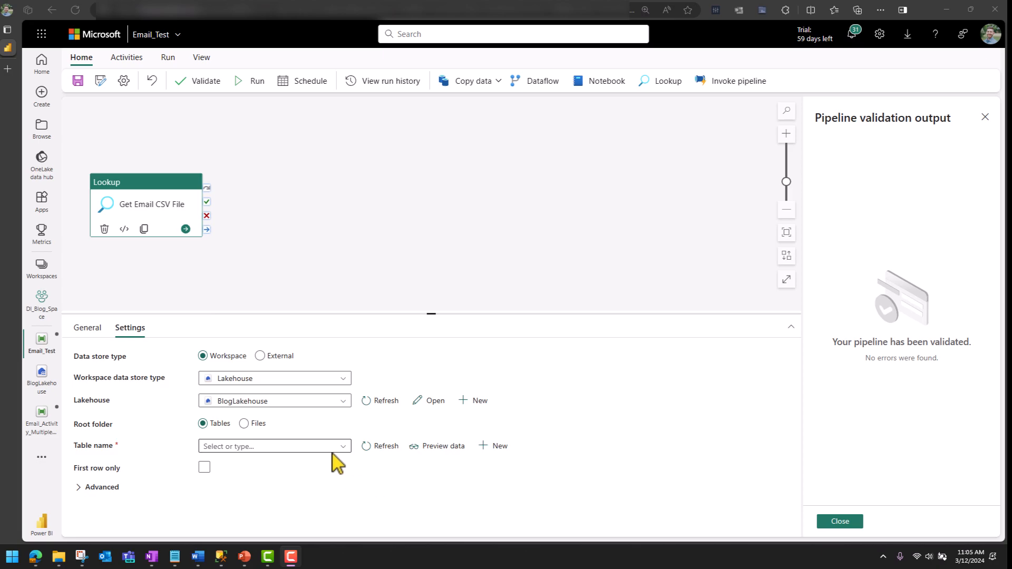
Point the lookup at the lakehouse's Files root folder, with directory email and file user_email.csv.
left_click(252, 425)
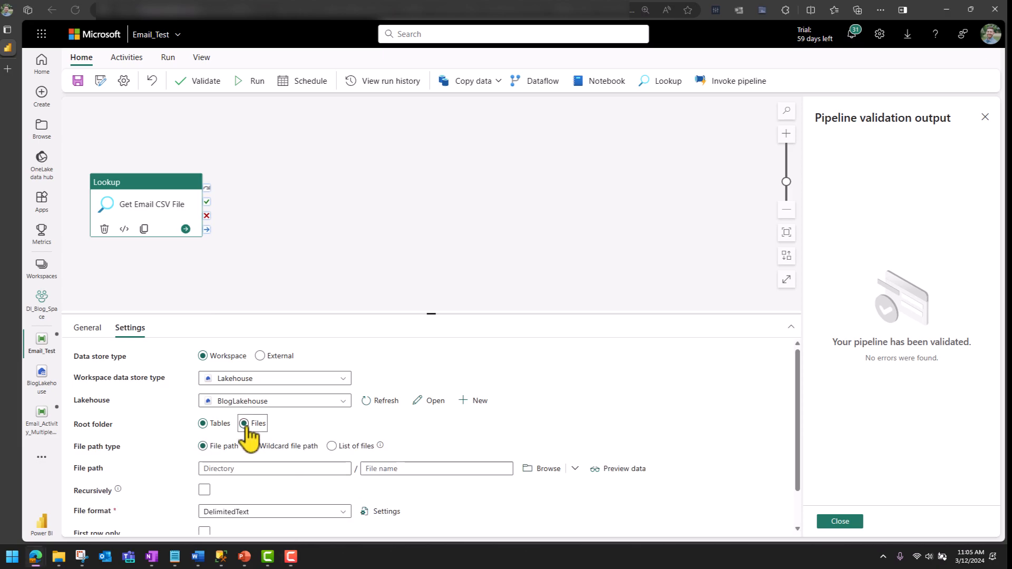
left_click_drag(357, 314, 352, 244)
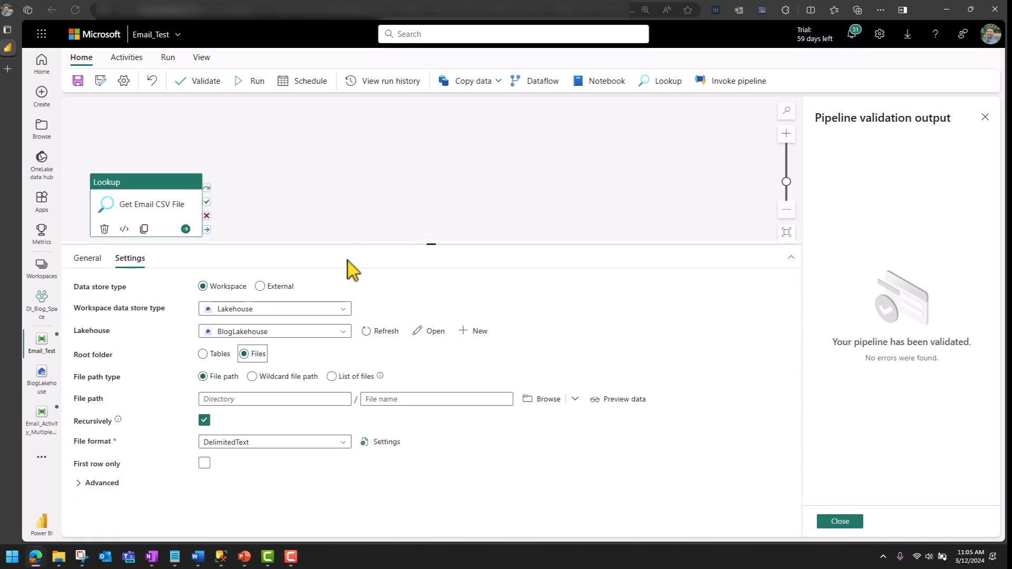
left_click(253, 399)
type("email")
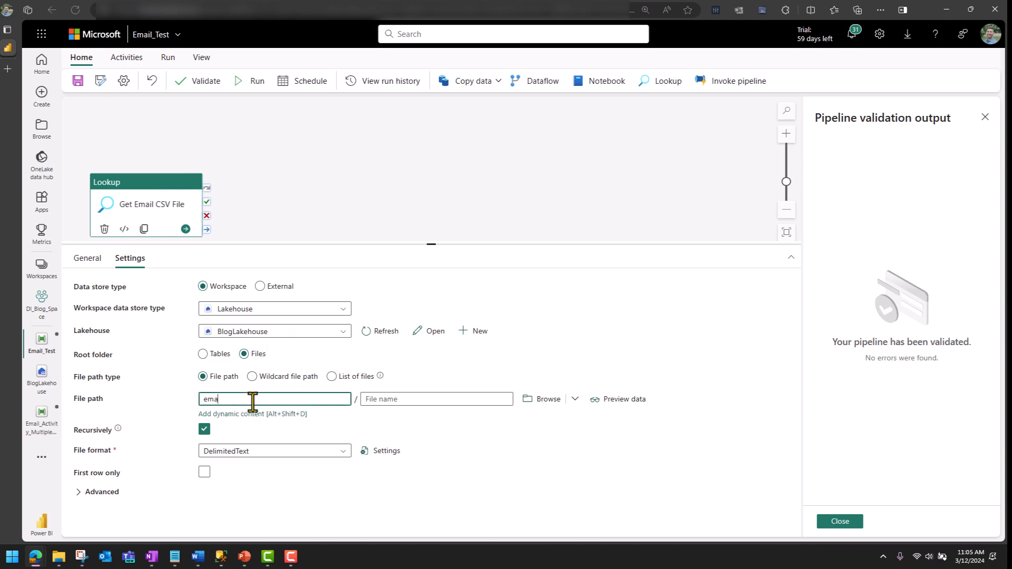
key("Tab")
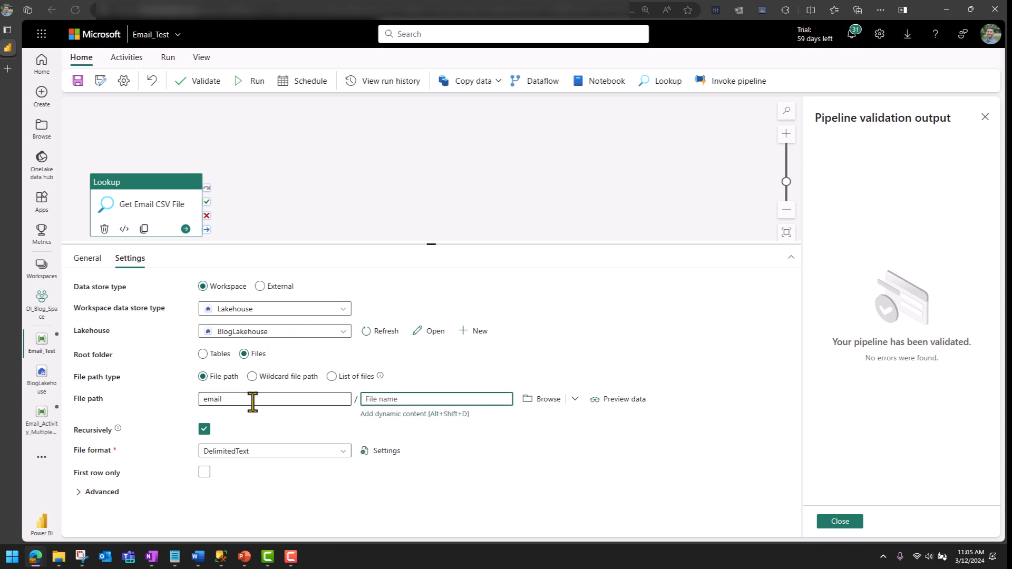
left_click(563, 398)
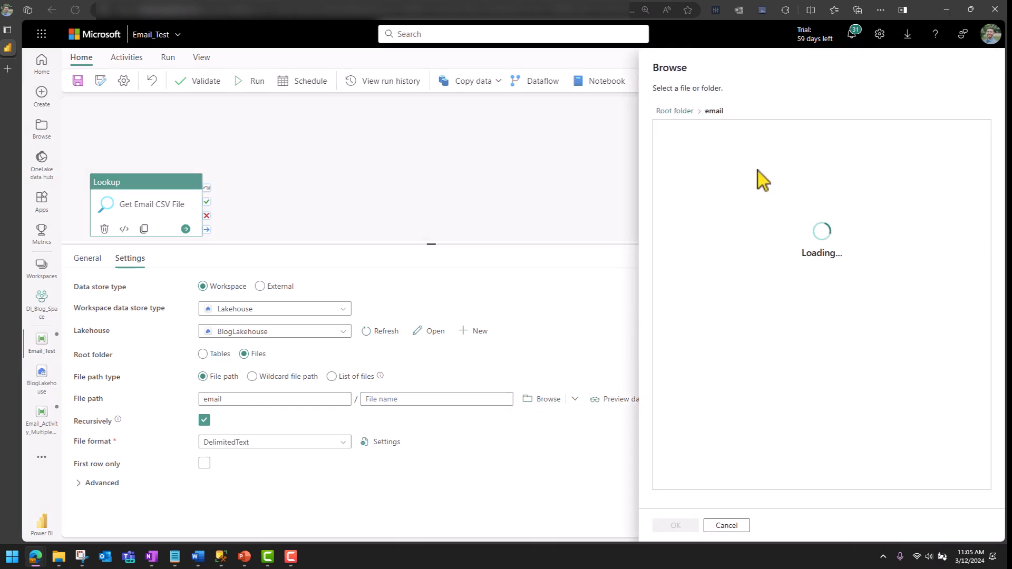
left_click(677, 132)
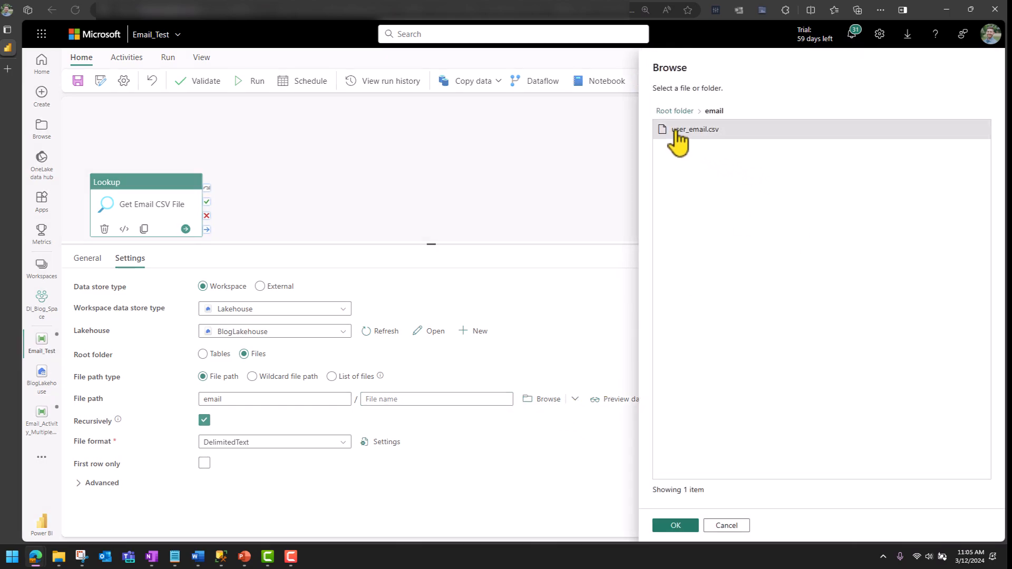
left_click(682, 526)
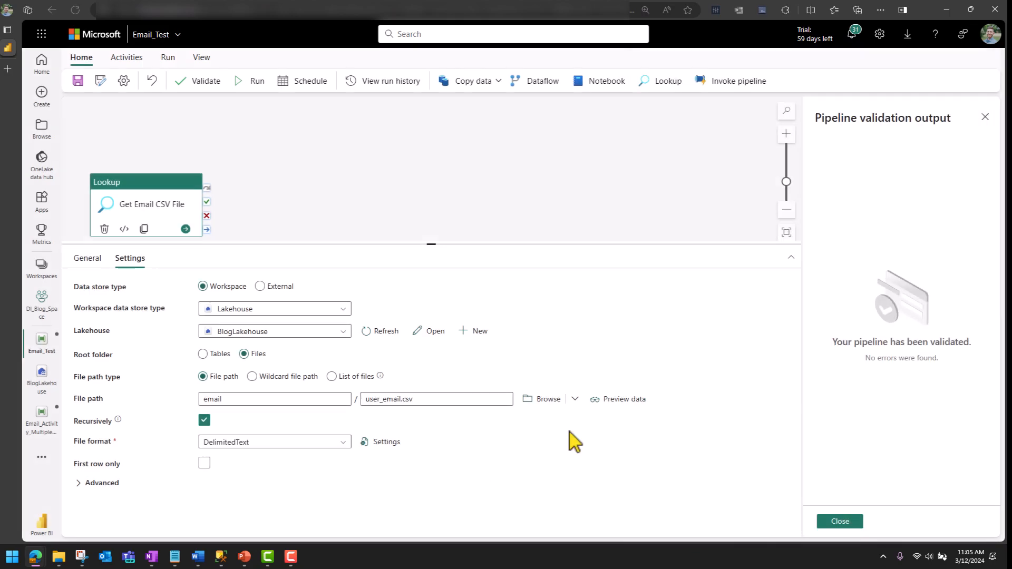
Preview the data of user_email.csv and dismiss the pipeline validation output.
left_click(635, 399)
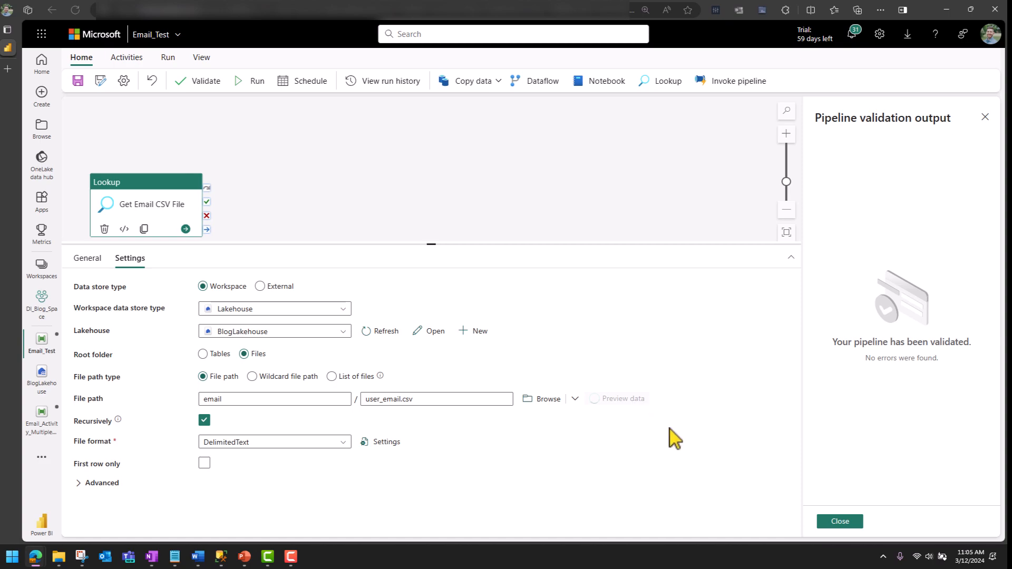
left_click(840, 522)
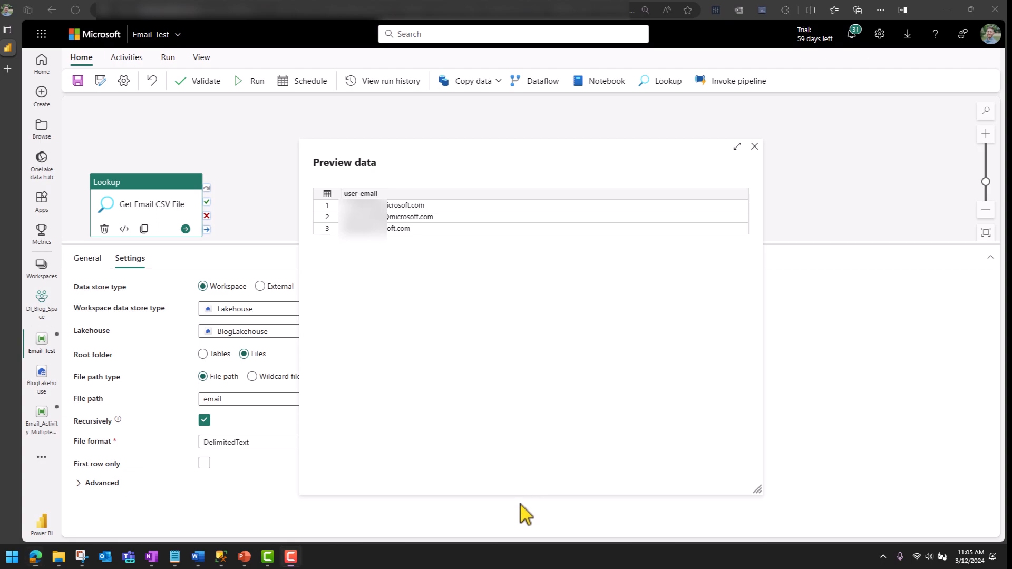
left_click(754, 147)
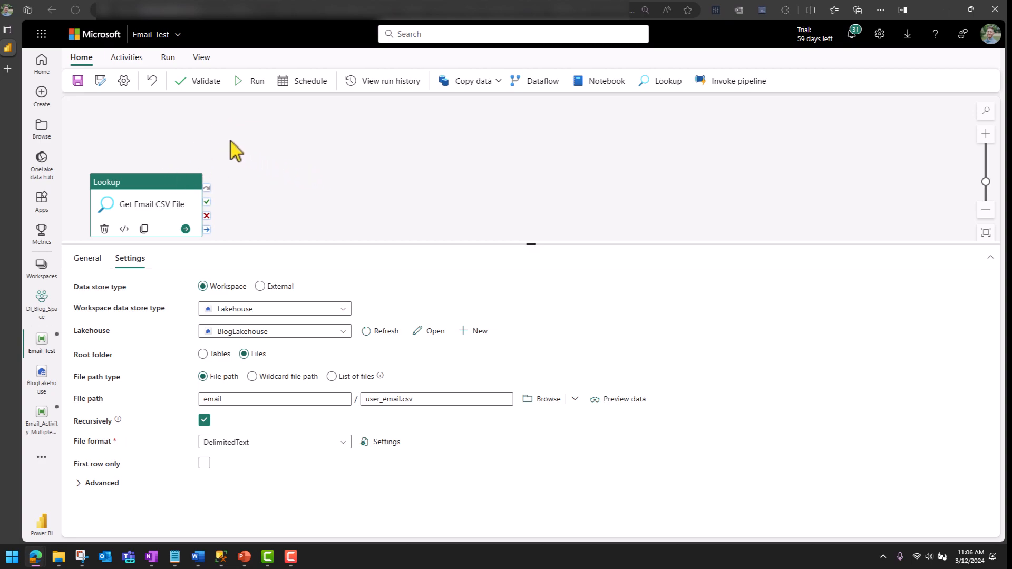
Validate the Email_Test pipeline, then save and run it, refreshing the run status.
left_click(213, 84)
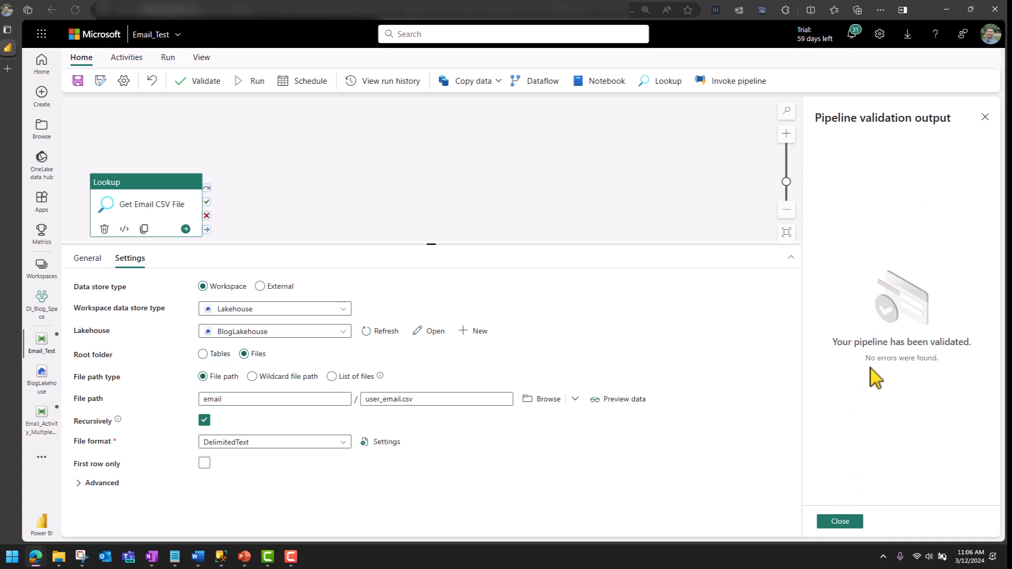
left_click(841, 521)
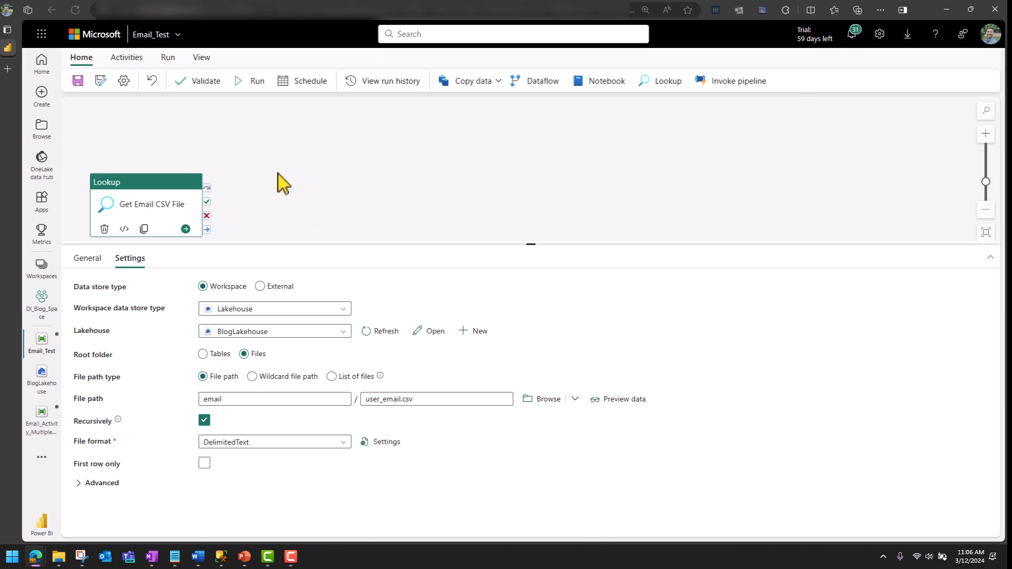
left_click(260, 86)
left_click(505, 322)
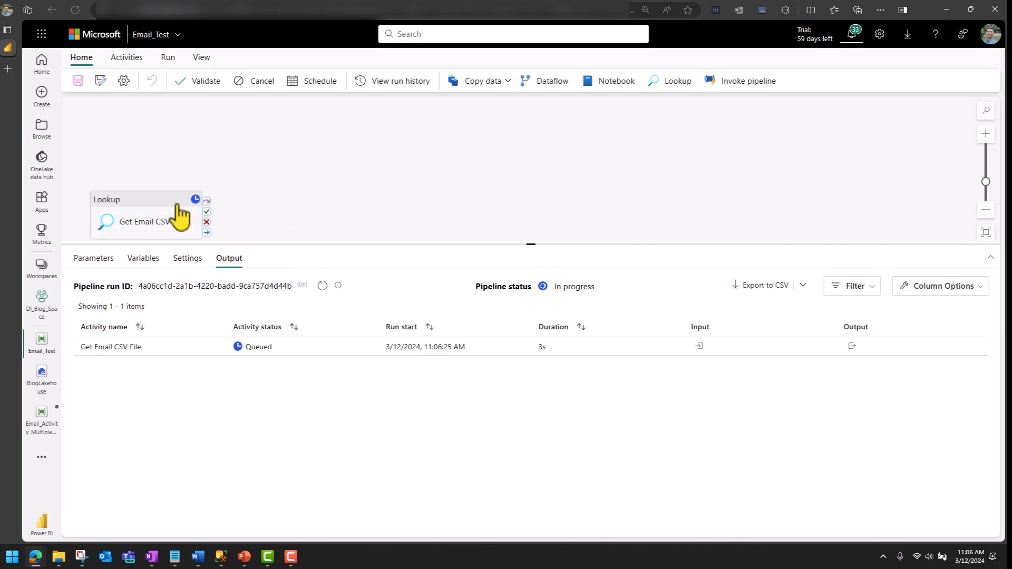
left_click_drag(176, 204, 199, 165)
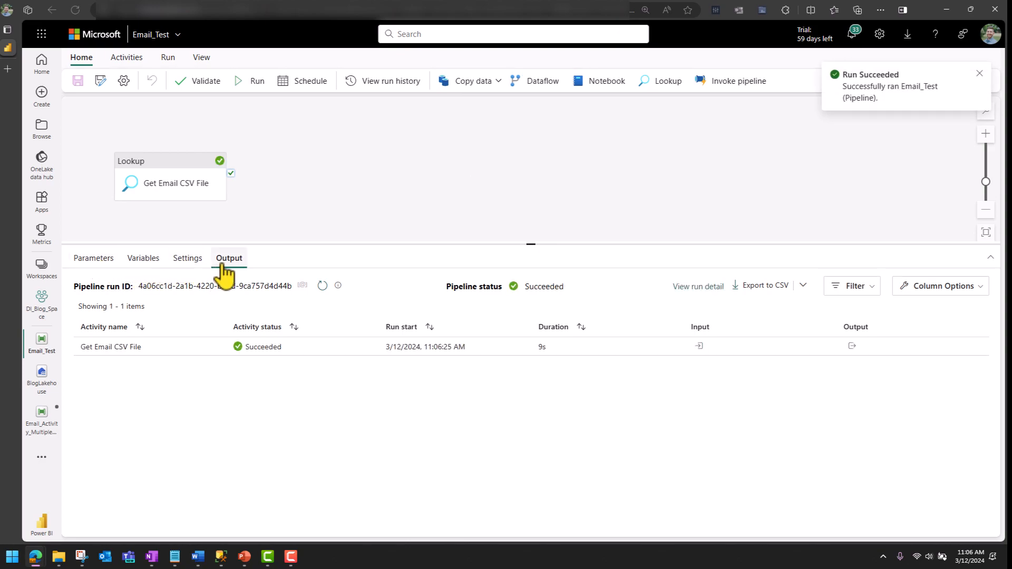
left_click(323, 285)
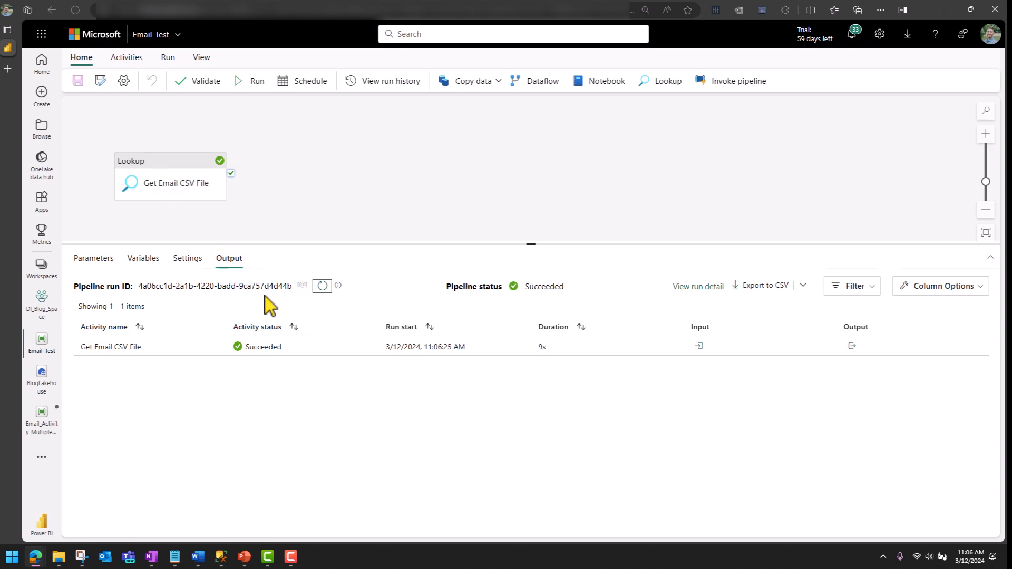
Open the Get Email CSV File run's output full size and examine its count and value array.
left_click(852, 346)
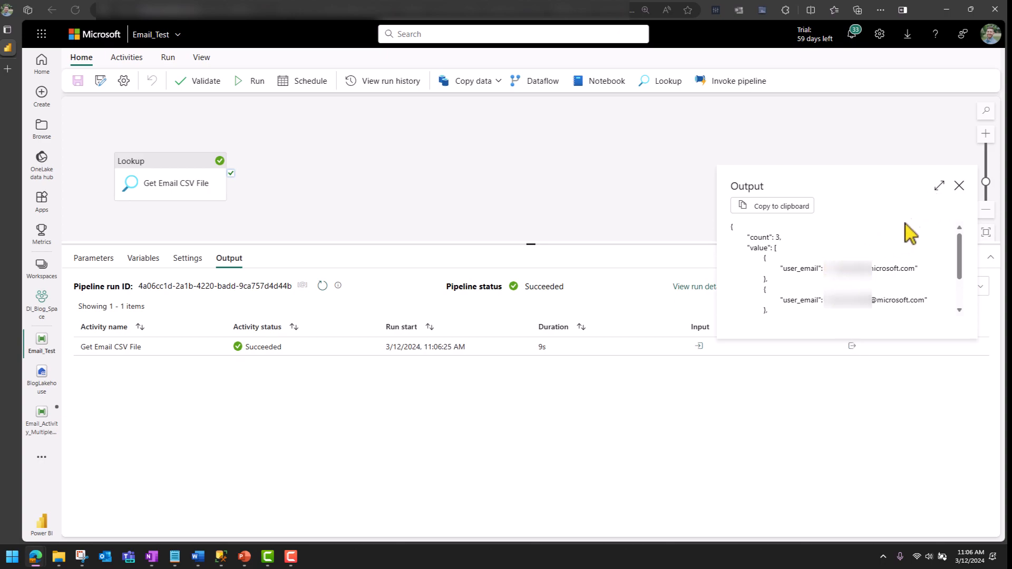
left_click(939, 186)
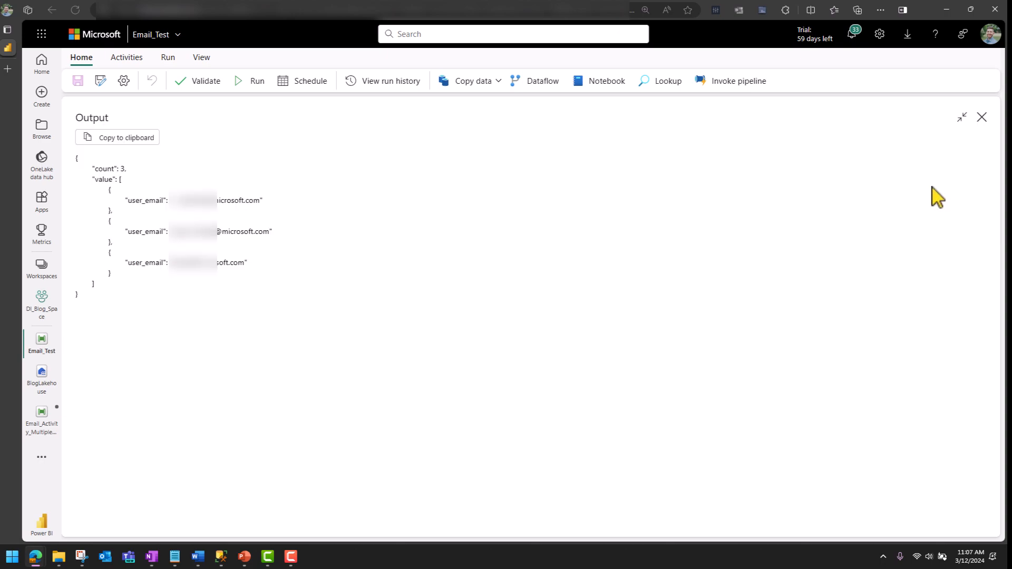
double_click(82, 118)
left_click(105, 173)
double_click(103, 172)
double_click(122, 169)
left_click(131, 173)
double_click(122, 169)
left_click(146, 176)
left_click(124, 195)
left_click_drag(120, 184, 124, 182)
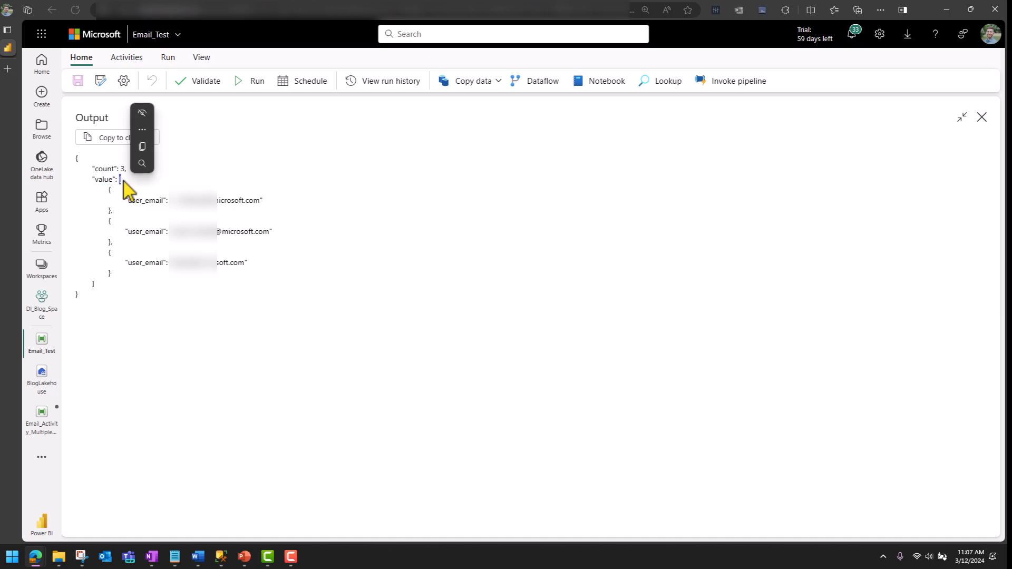
Examine the individual user_email objects inside the output's value array.
key("ctrl+plus")
key("ctrl+plus")
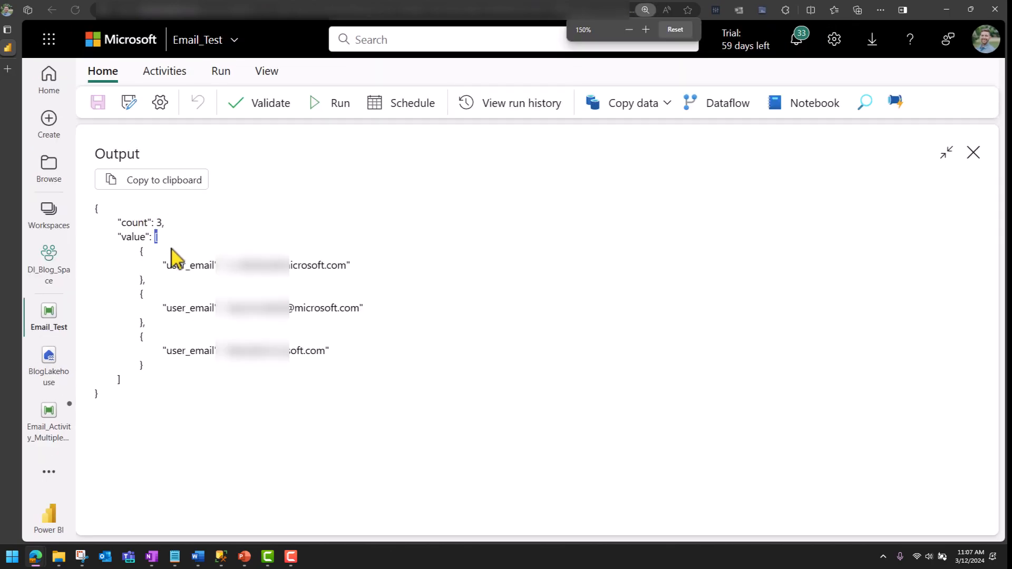
key("ctrl+plus")
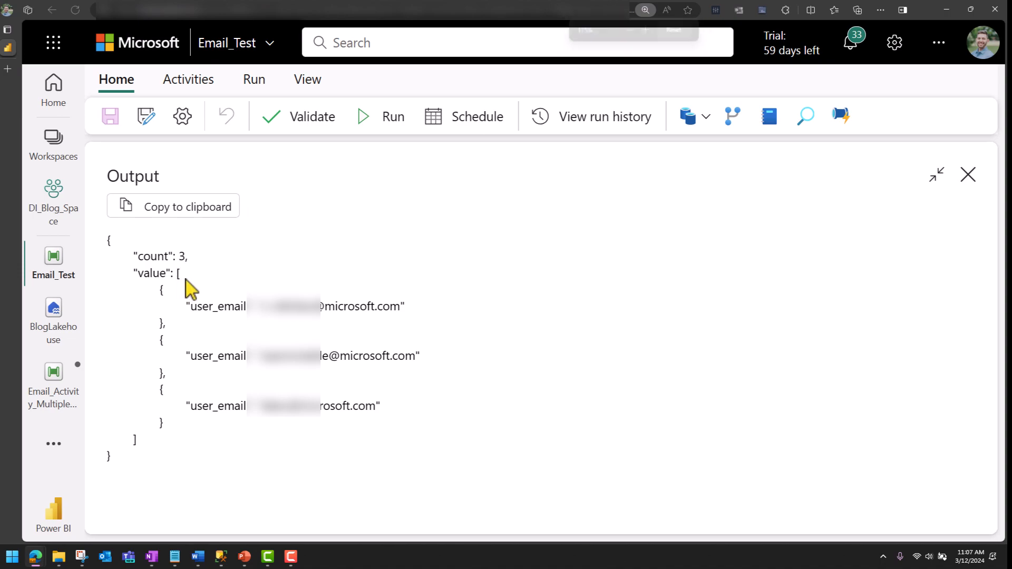
left_click_drag(160, 289, 162, 328)
left_click(192, 343)
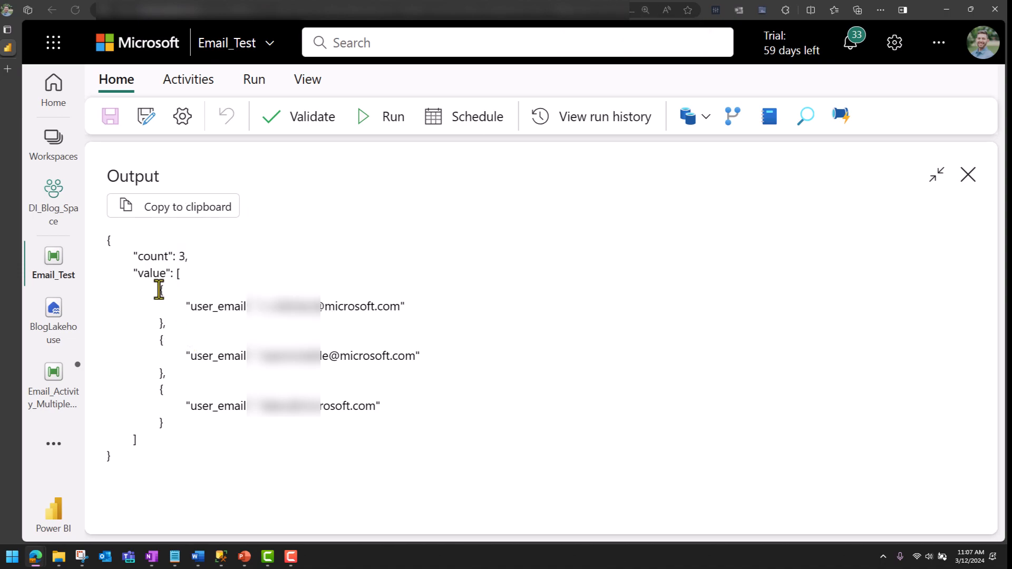
Examine the first user_email key and its value in the output, and close the output view.
double_click(209, 305)
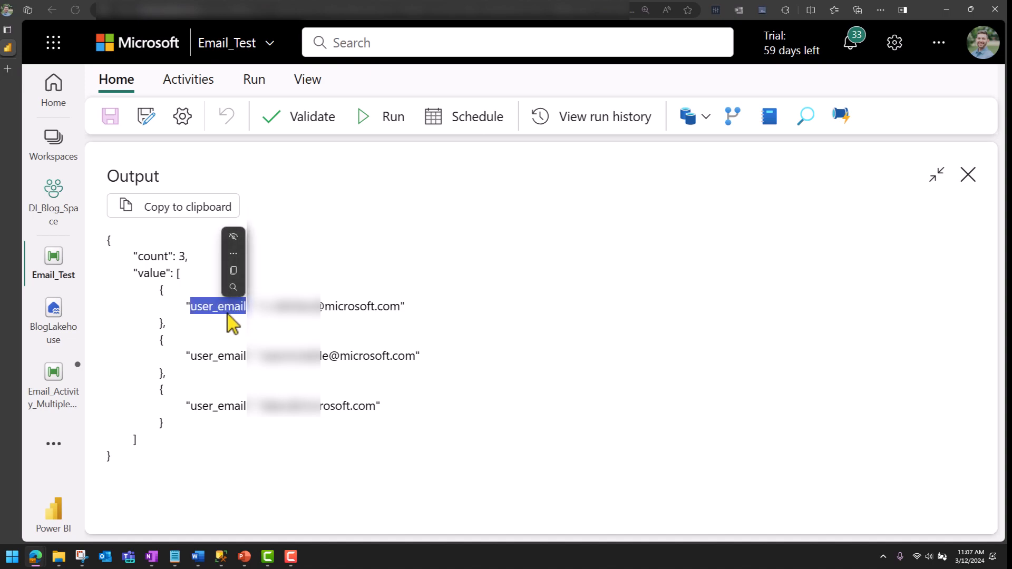
left_click(280, 325)
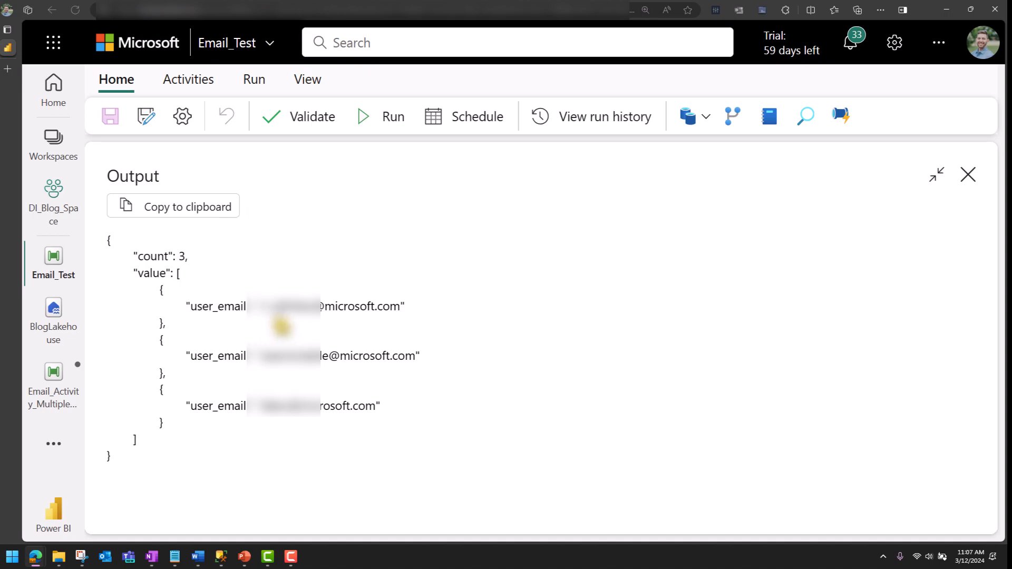
left_click_drag(263, 306, 403, 310)
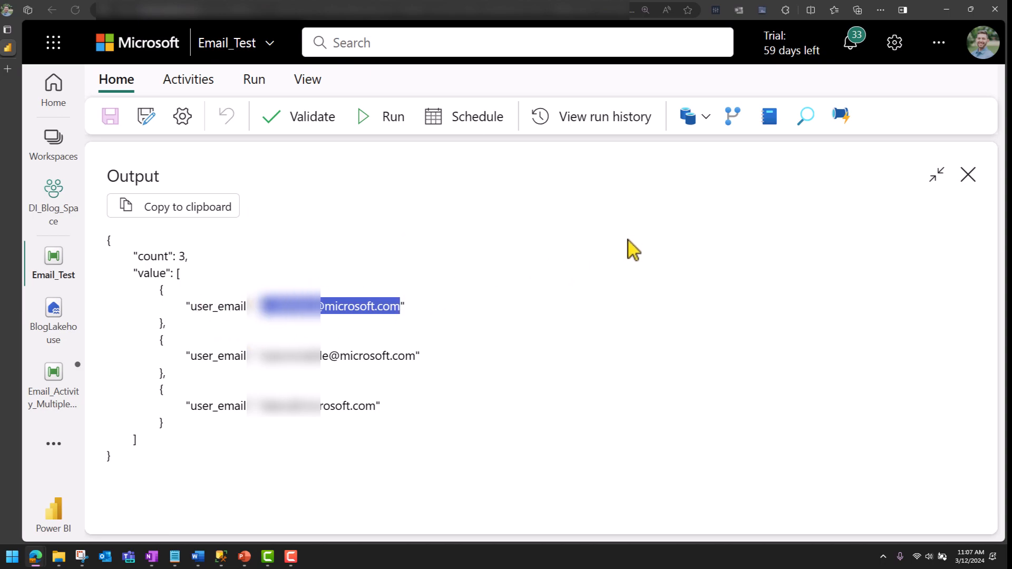
key("ctrl+minus")
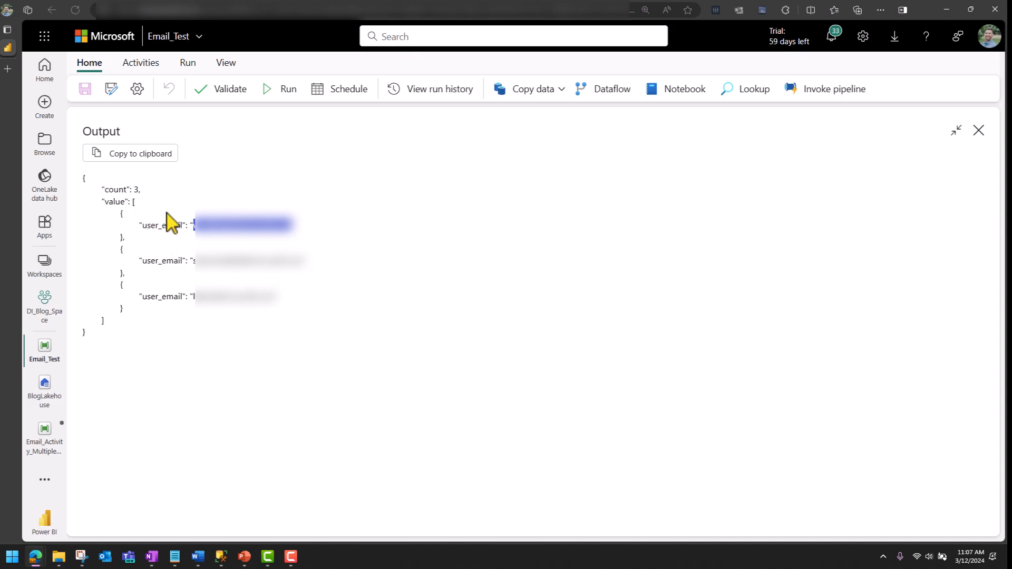
left_click(979, 132)
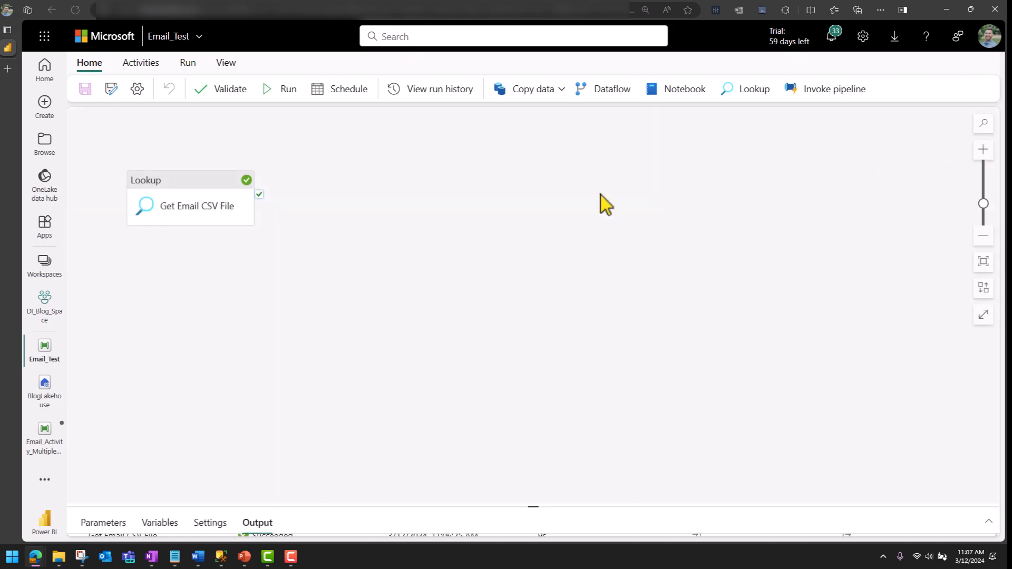
Add an Office 365 Outlook activity beside the lookup and connect it to the Get Email CSV File activity's success path.
left_click(140, 62)
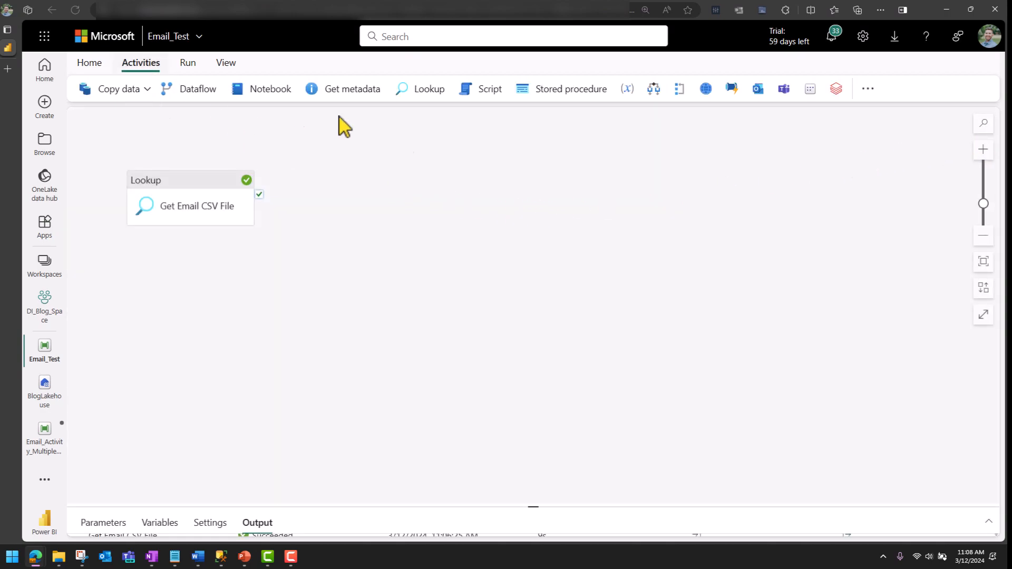
left_click(758, 90)
left_click_drag(345, 189, 366, 199)
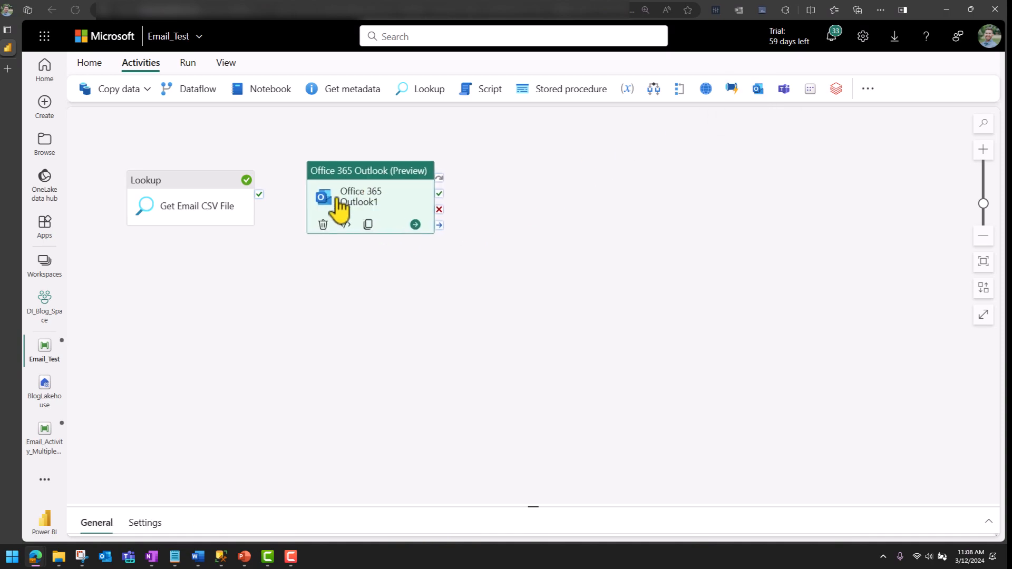
left_click_drag(260, 195, 307, 224)
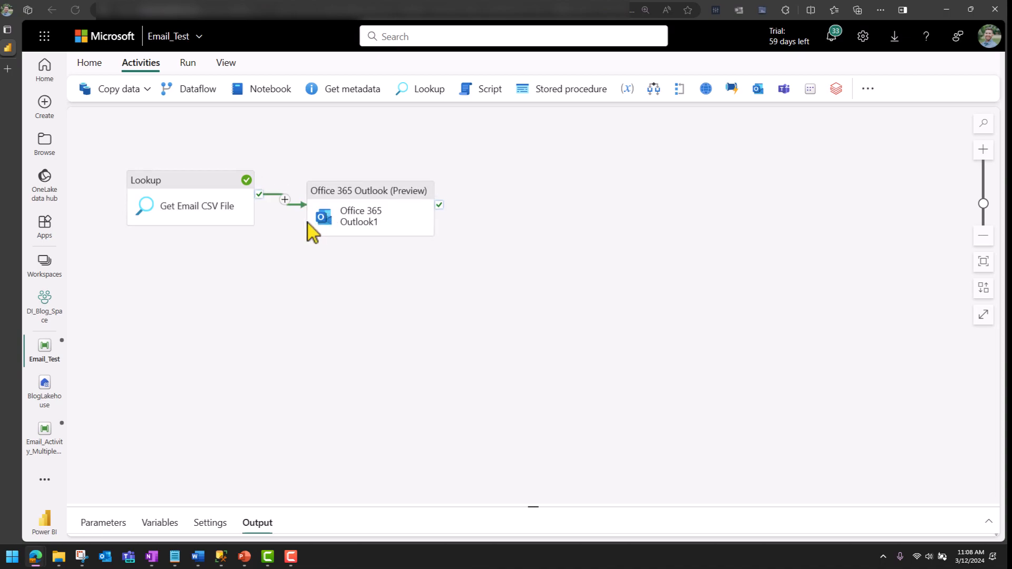
left_click_drag(376, 213, 382, 176)
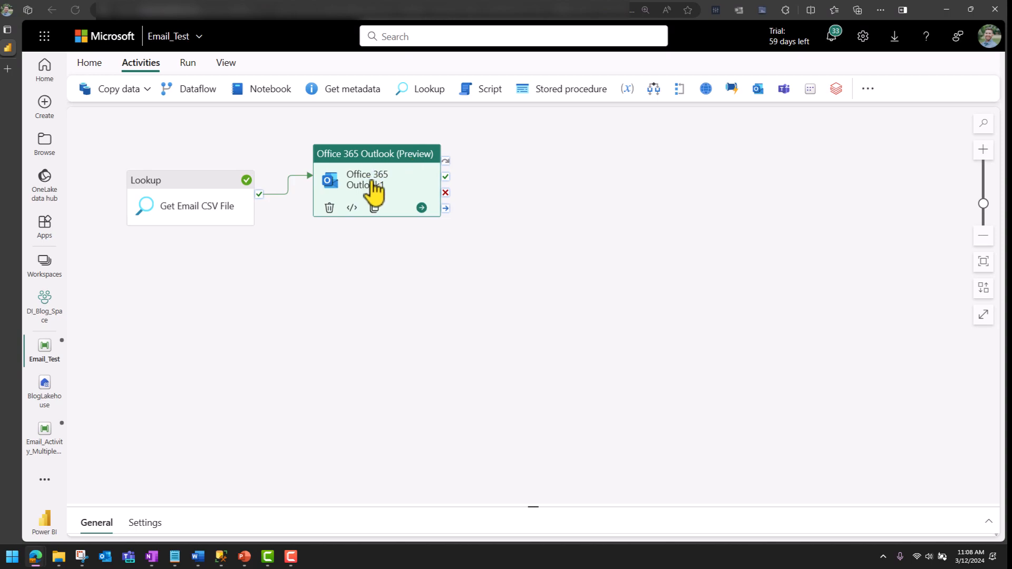
Rename the Office 365 Outlook activity as Send Email.
left_click_drag(212, 506, 217, 272)
left_click_drag(303, 319, 215, 321)
type("Send Email")
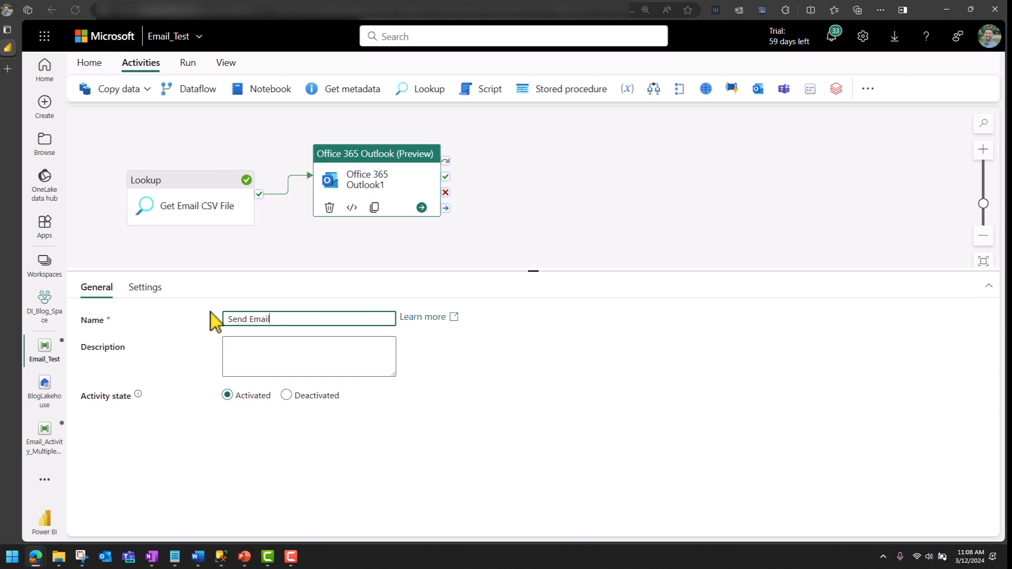
Sign in to the Office 365 Outlook account for the Send Email activity using the existing work account.
left_click(138, 290)
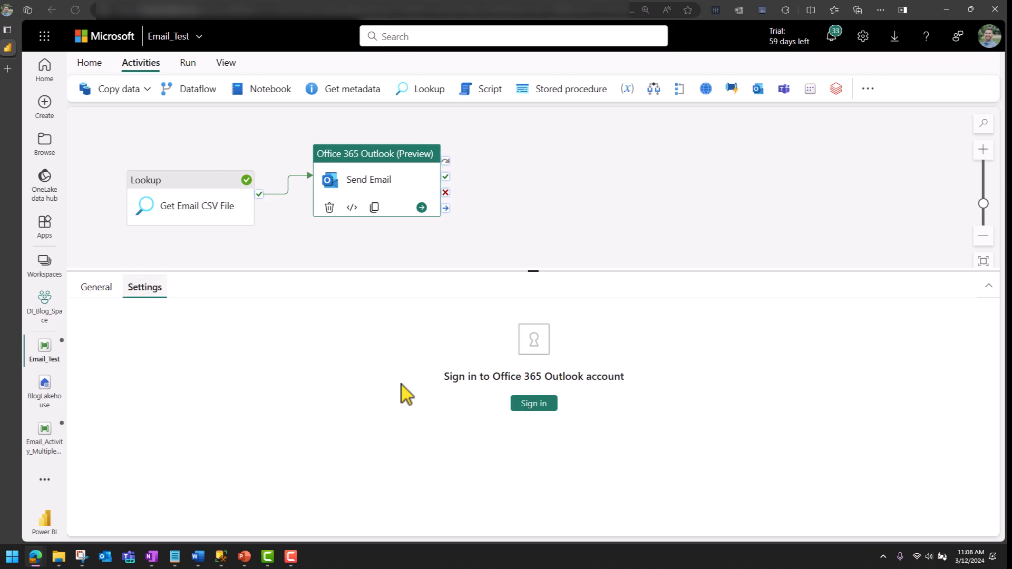
left_click(532, 406)
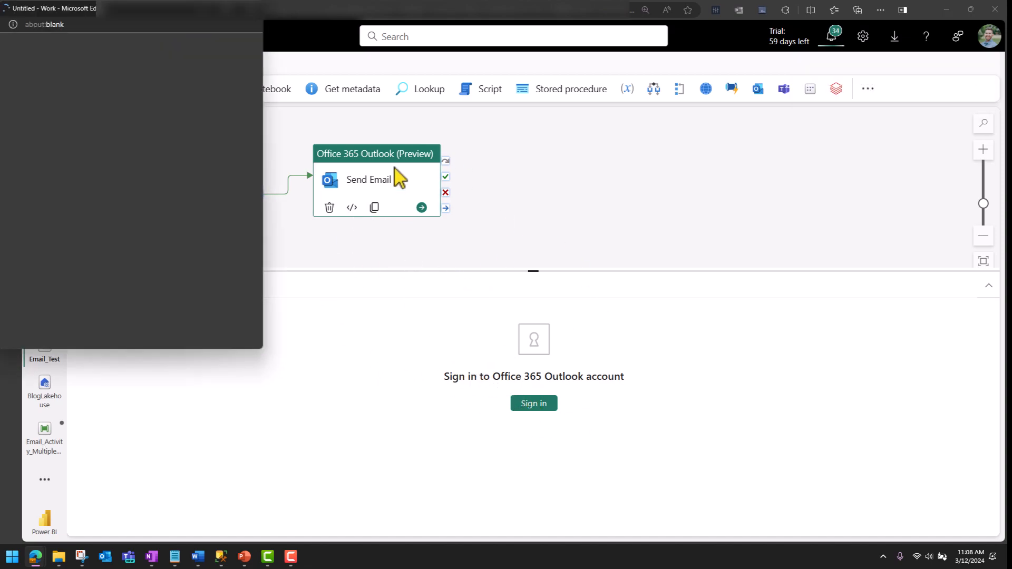
left_click(170, 160)
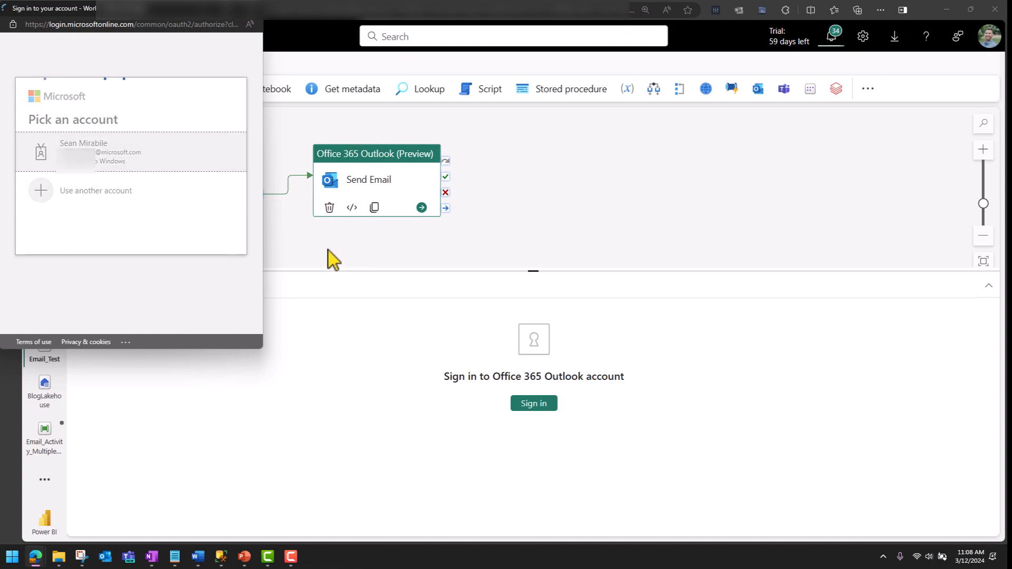
left_click(116, 220)
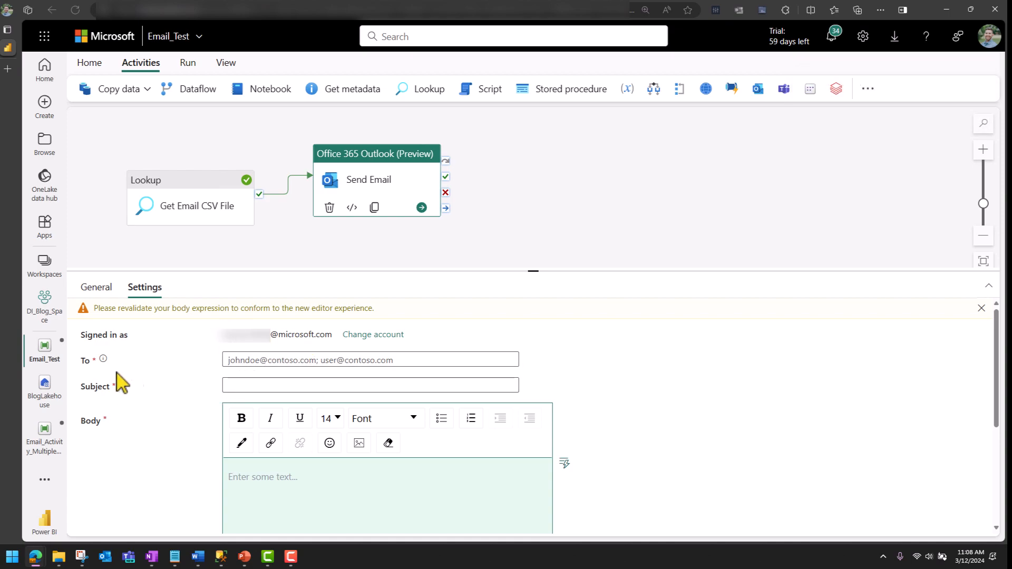
mouse_move(103, 359)
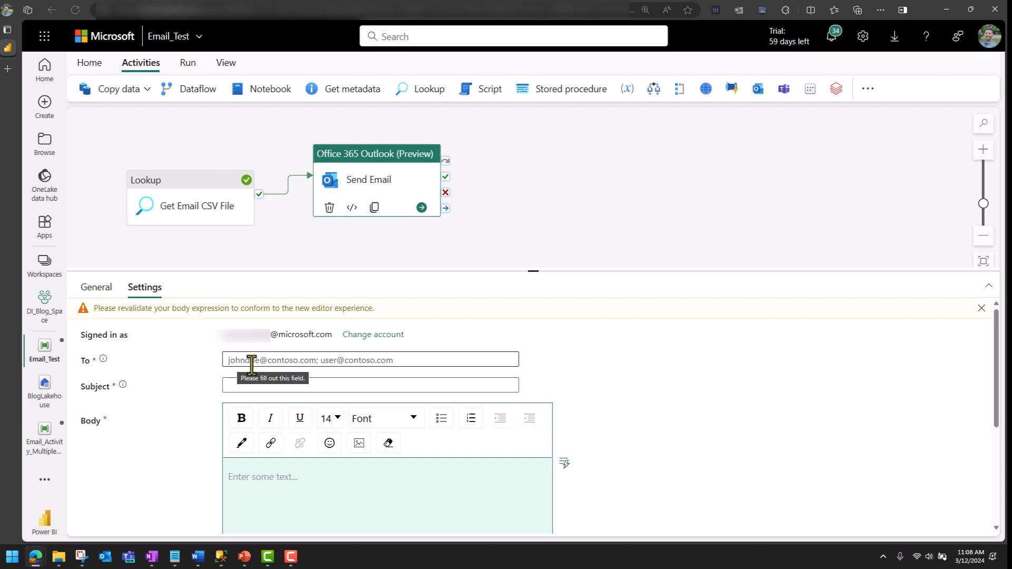
left_click(367, 362)
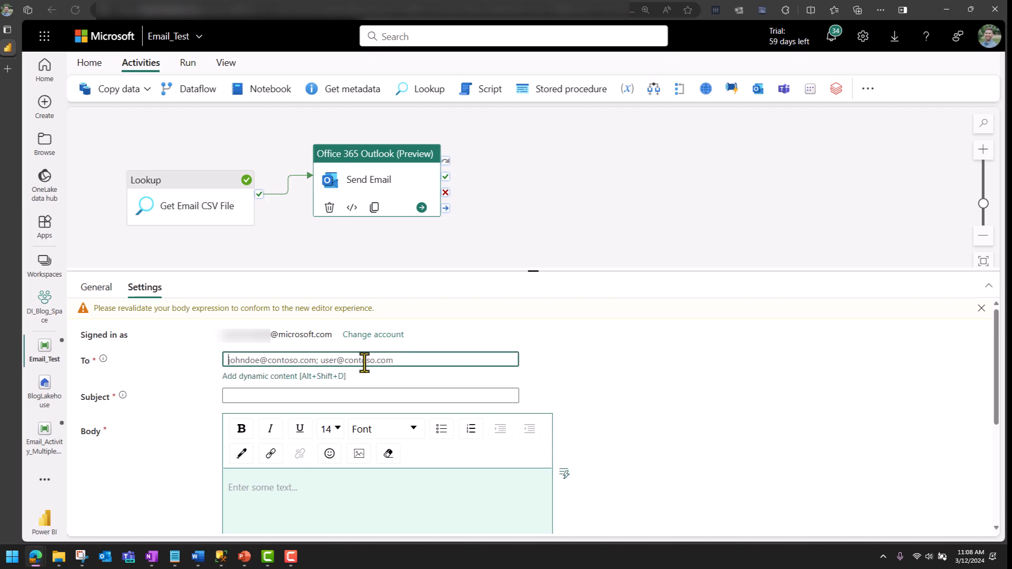
left_click(296, 376)
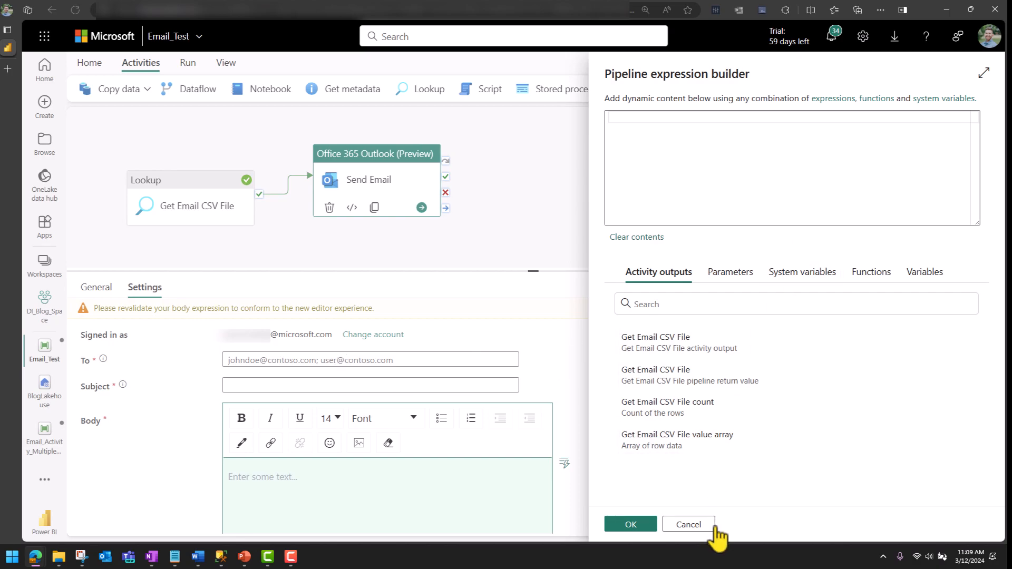
left_click(686, 525)
left_click(312, 363)
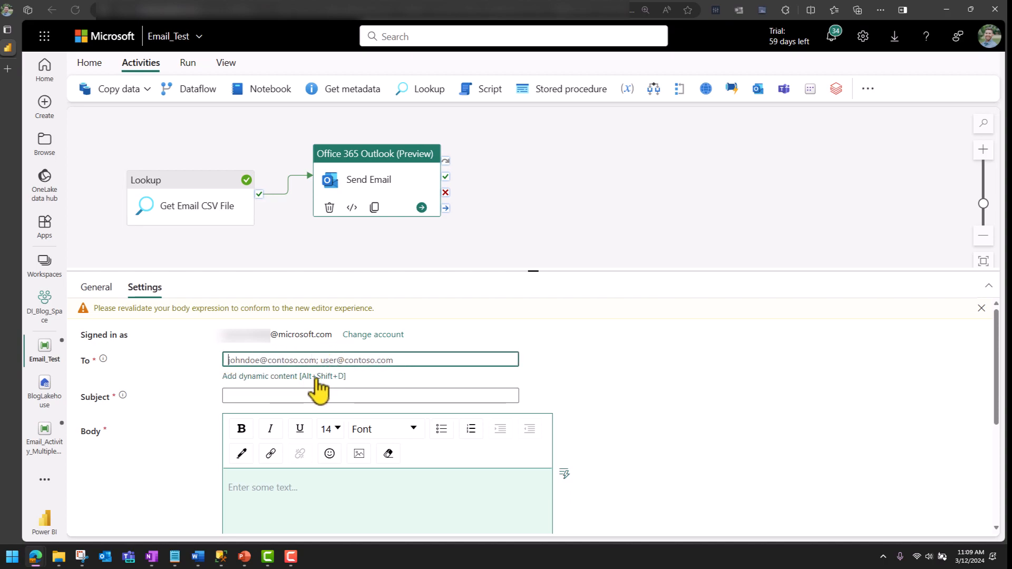
left_click(244, 376)
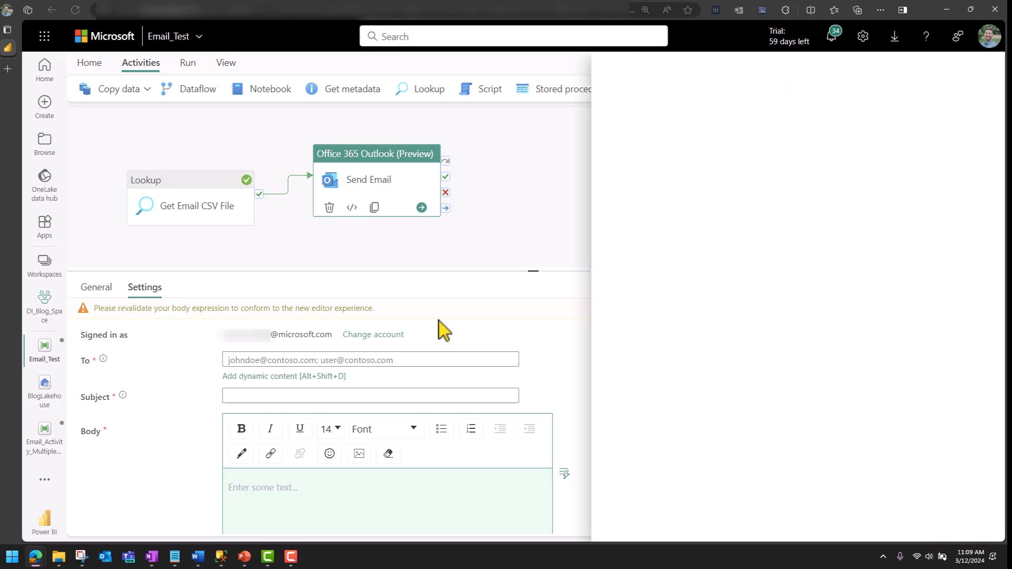
left_click_drag(754, 77, 607, 84)
left_click(683, 161)
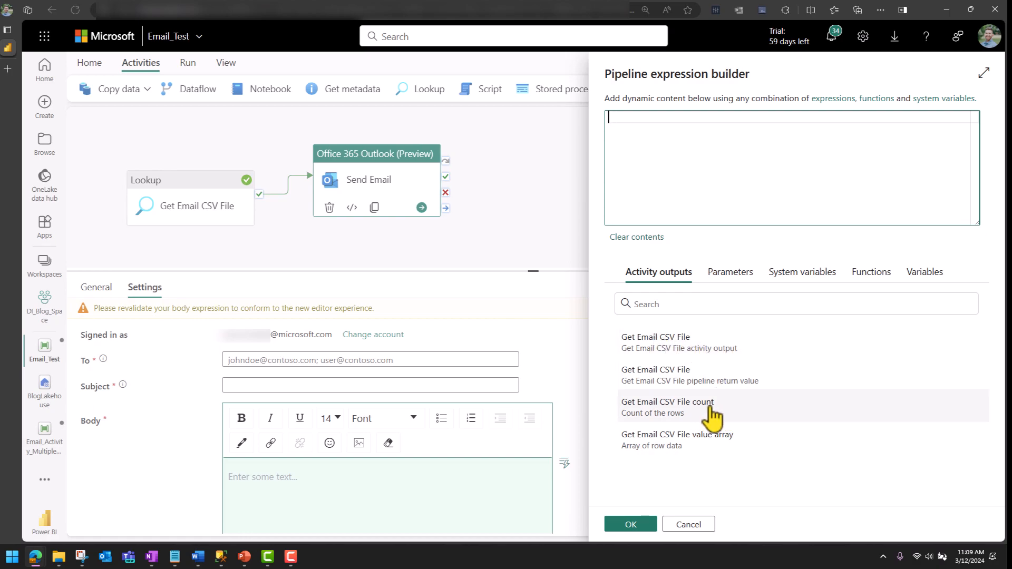
left_click(724, 442)
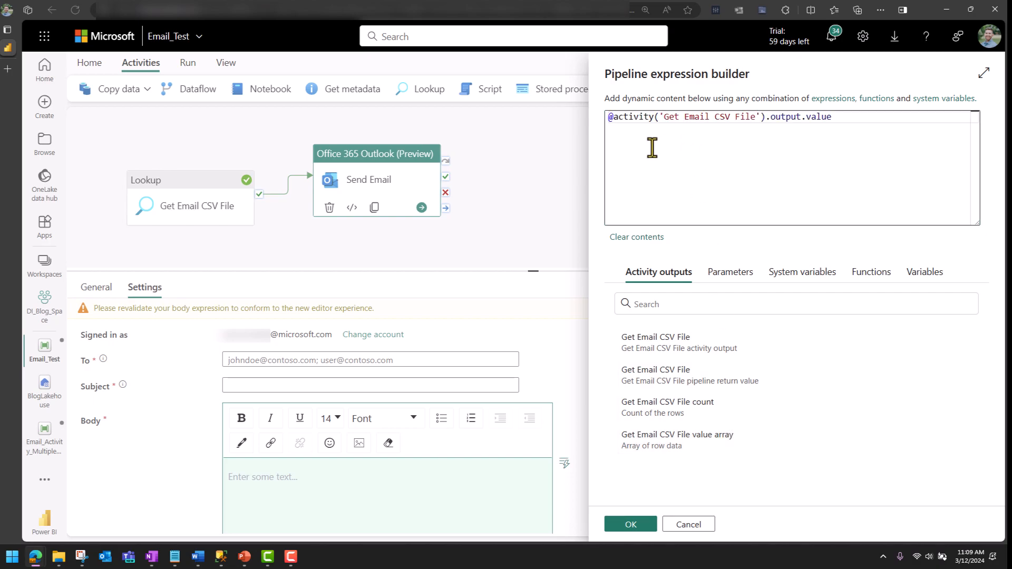
double_click(622, 119)
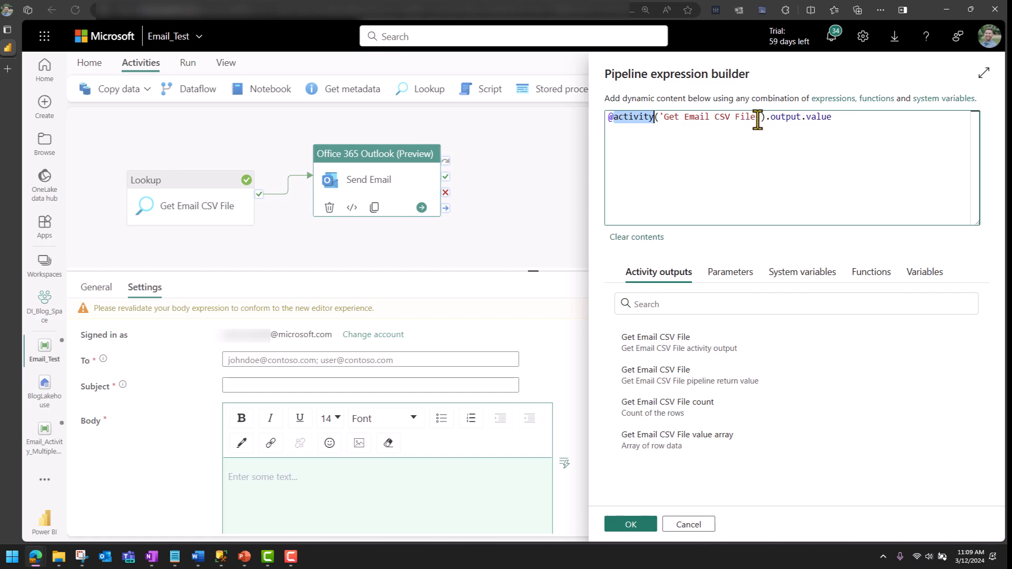
left_click_drag(759, 117, 682, 119)
double_click(782, 117)
double_click(824, 118)
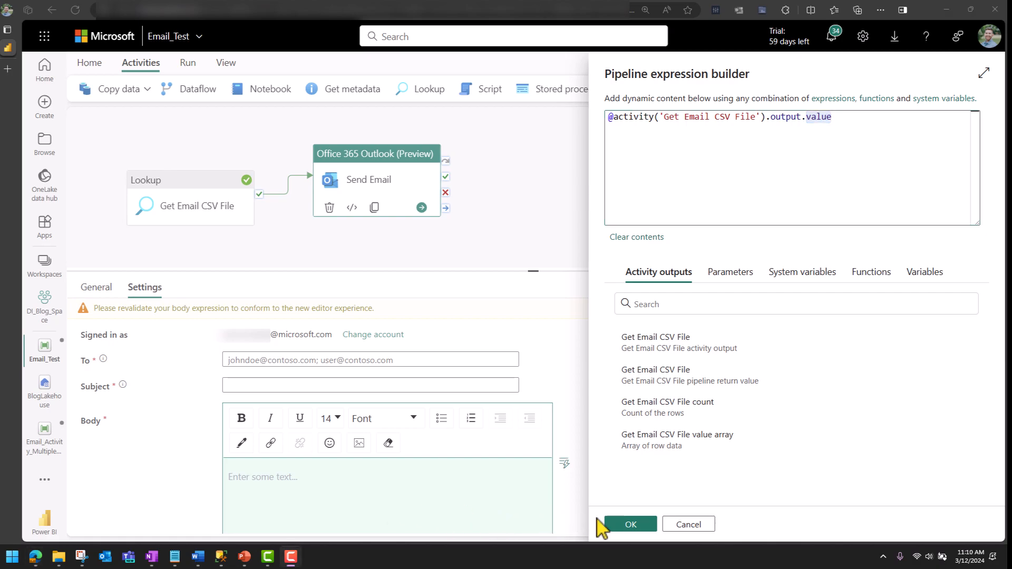
left_click(610, 521)
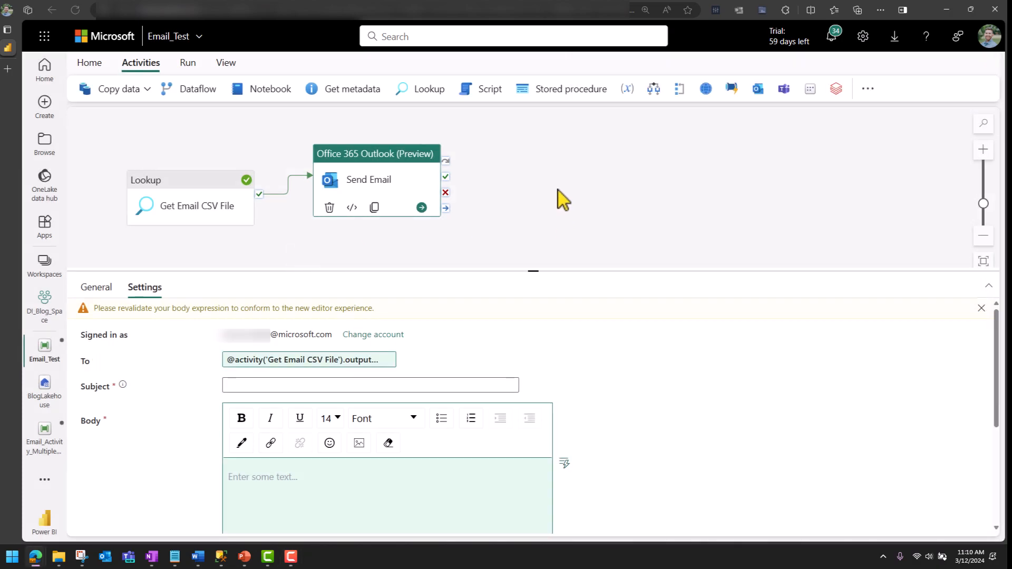
Examine the value array and first email entry in the Get Email CSV File run output, and return to the Send Email settings.
left_click(558, 191)
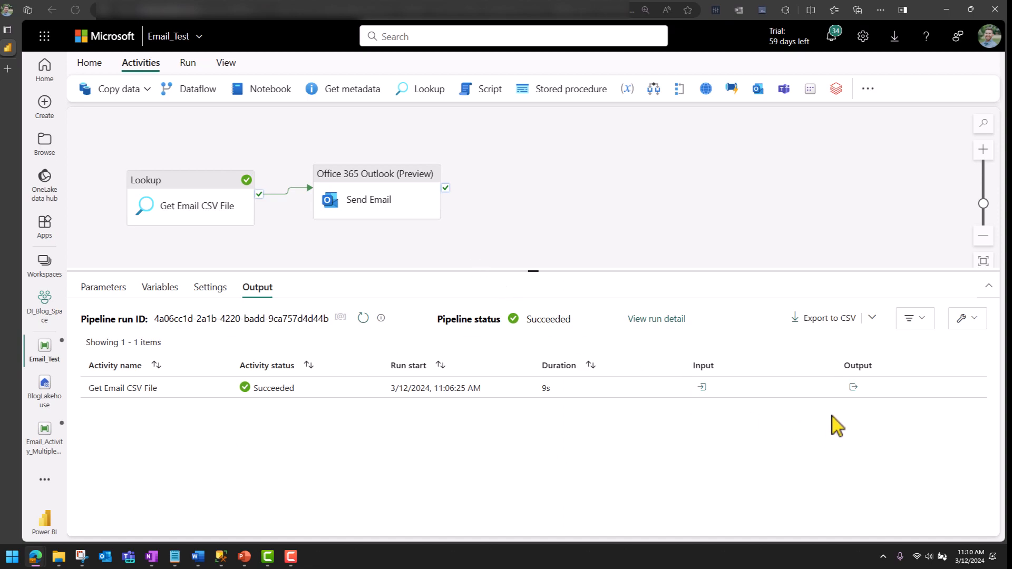
left_click(853, 387)
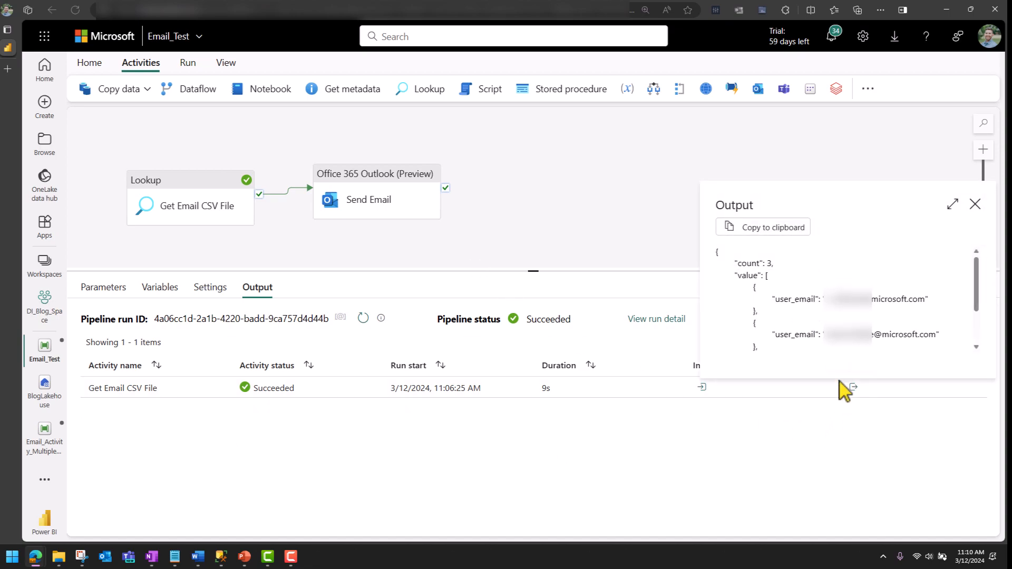
double_click(737, 206)
double_click(744, 276)
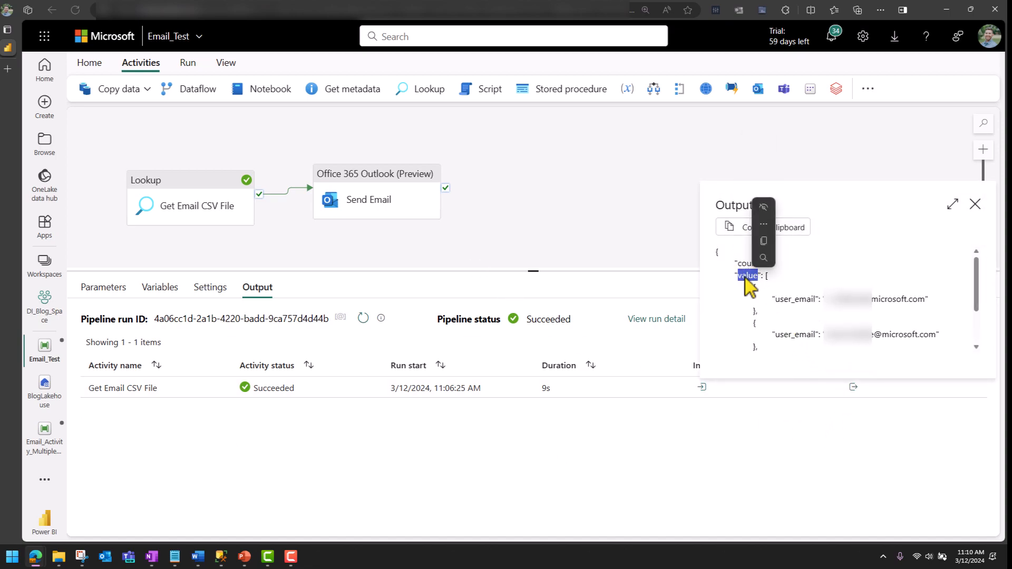
left_click_drag(766, 275, 777, 299)
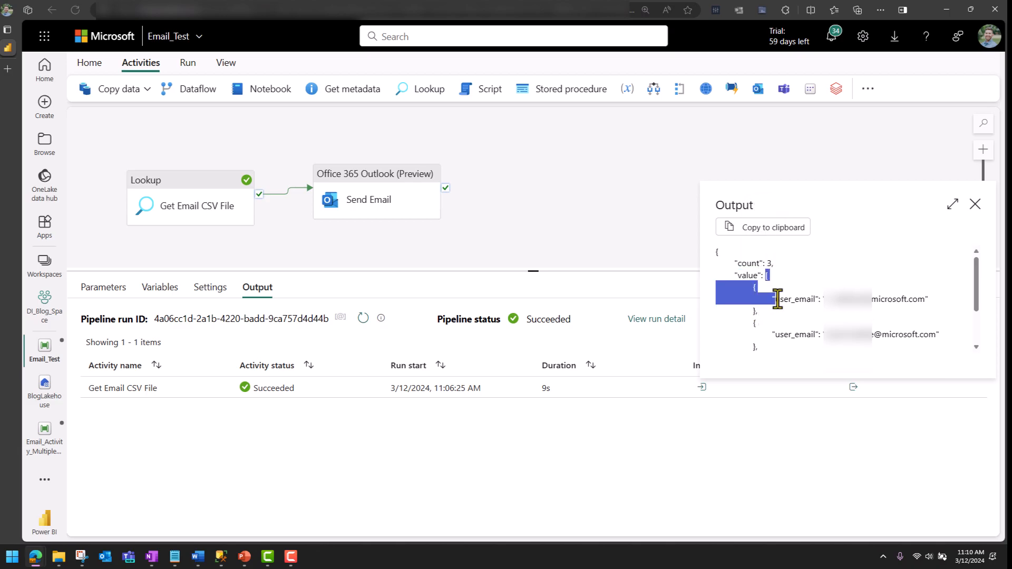
left_click(782, 329)
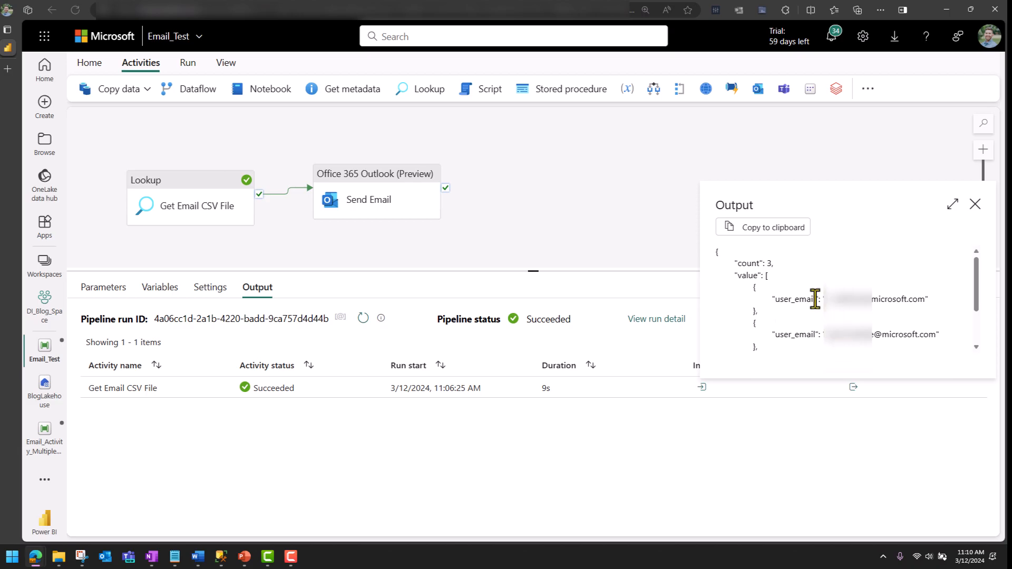
left_click_drag(825, 299, 927, 302)
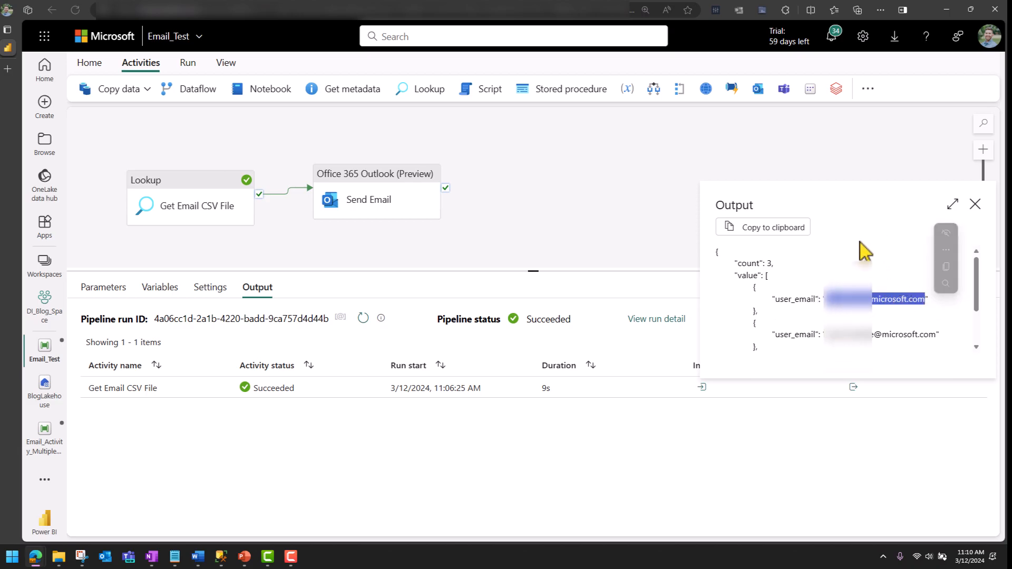
left_click(975, 206)
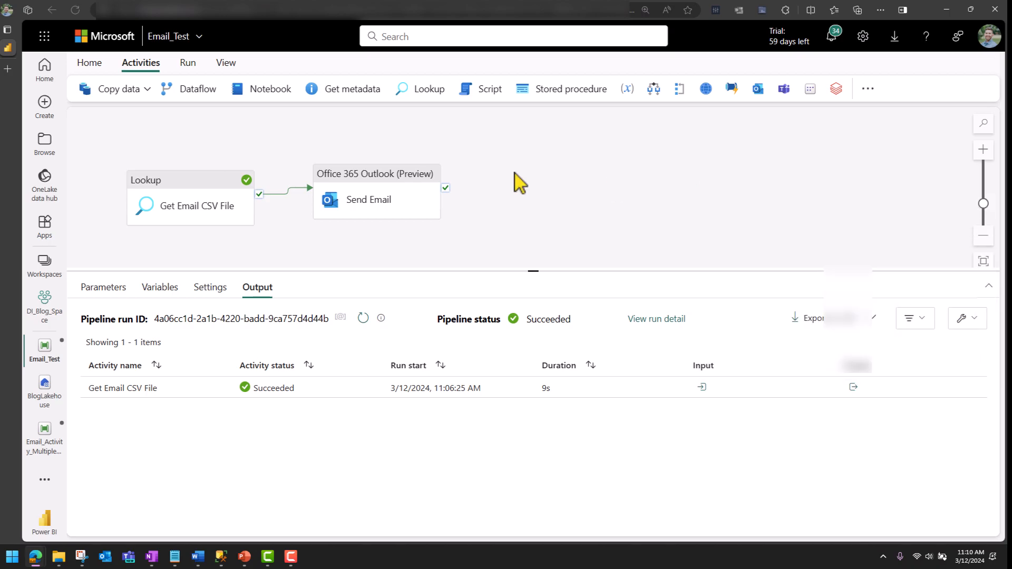
left_click(383, 211)
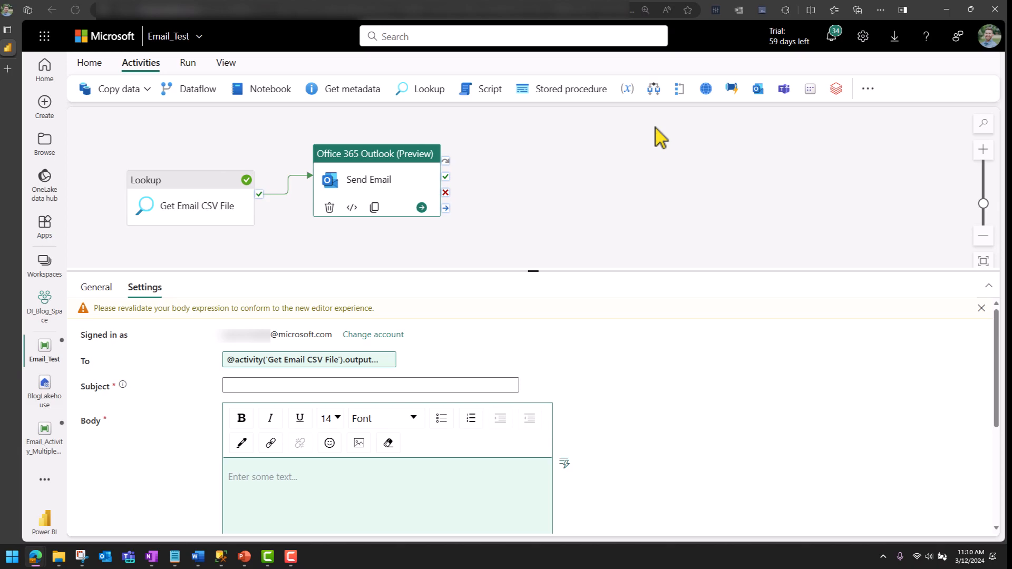
Try adding a pipeline variable named array of type Array, delete it, and reopen the Send Email settings.
left_click(270, 252)
left_click(160, 289)
left_click(109, 336)
left_click(157, 374)
left_click(290, 379)
left_click(284, 451)
left_click(415, 371)
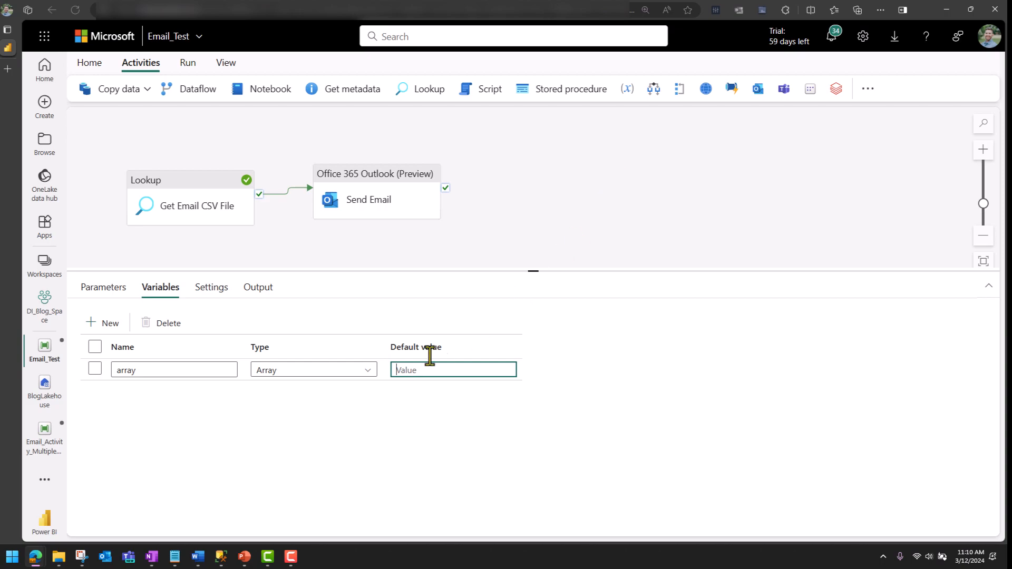
left_click(95, 369)
left_click(167, 324)
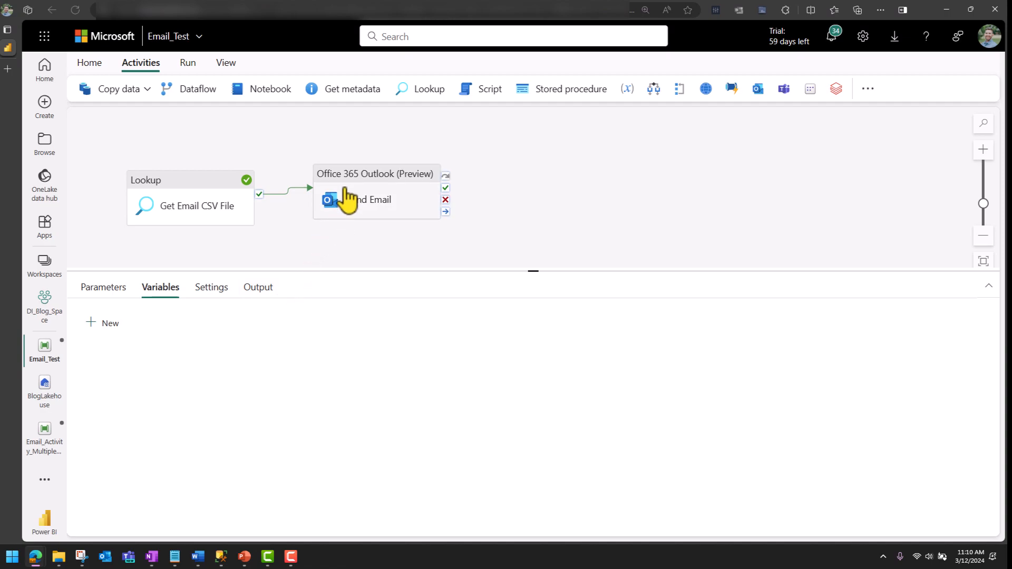
left_click(376, 182)
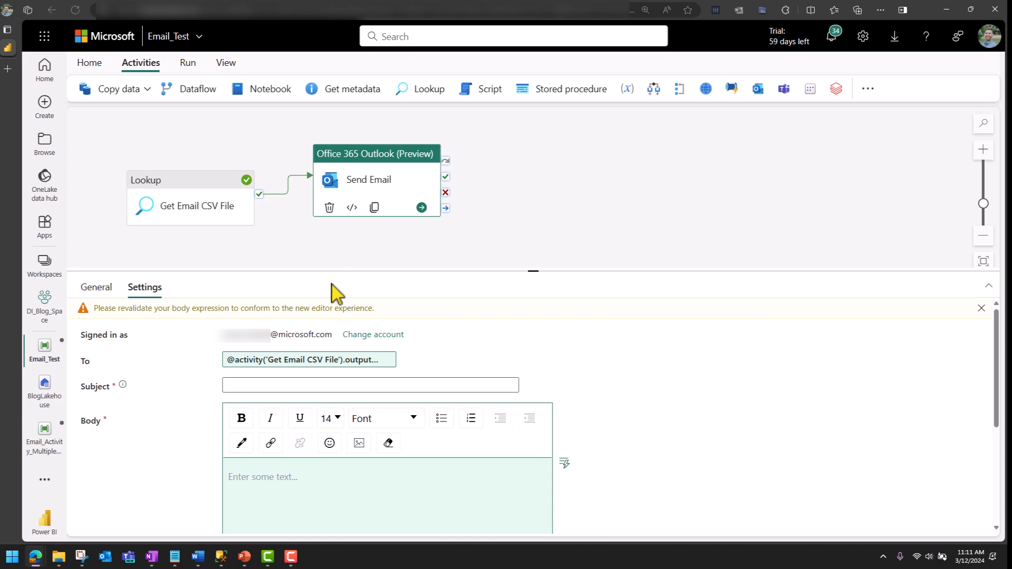
Open the Send Email recipient expression and write a sample array below it with a first entry { "Key": value}.
left_click(307, 360)
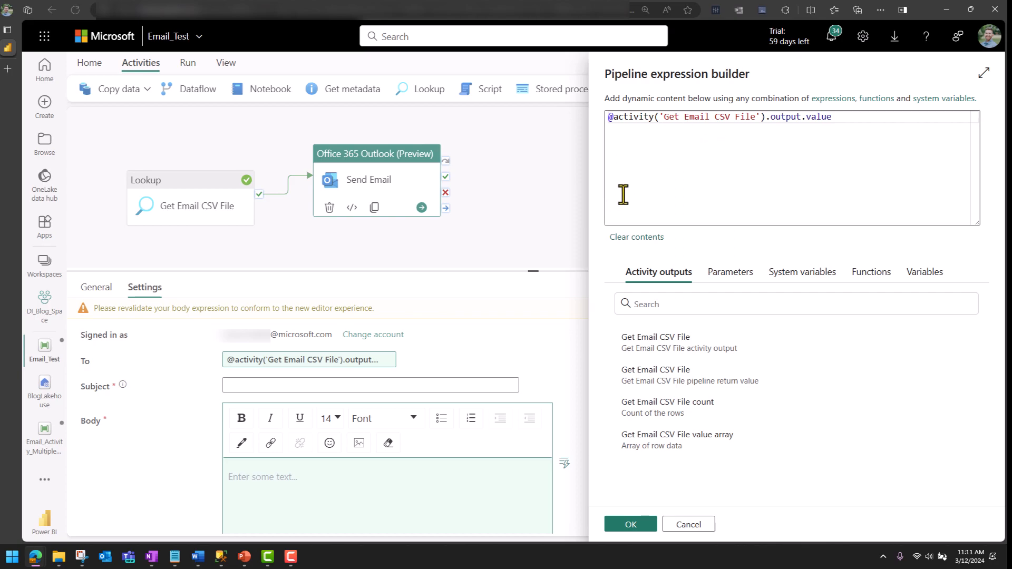
left_click(854, 152)
key("Return")
key("Return")
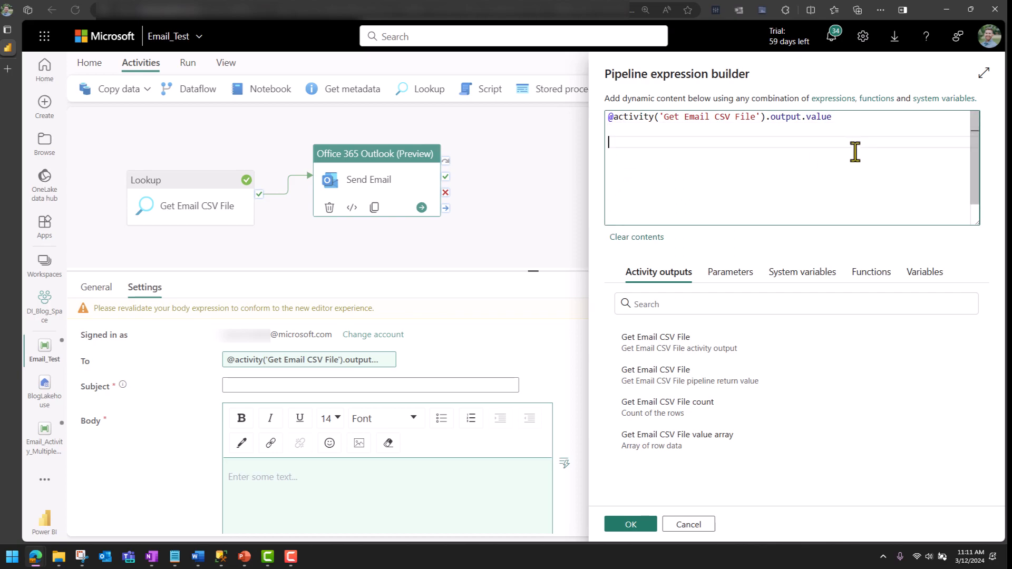
type("[")
key("Return")
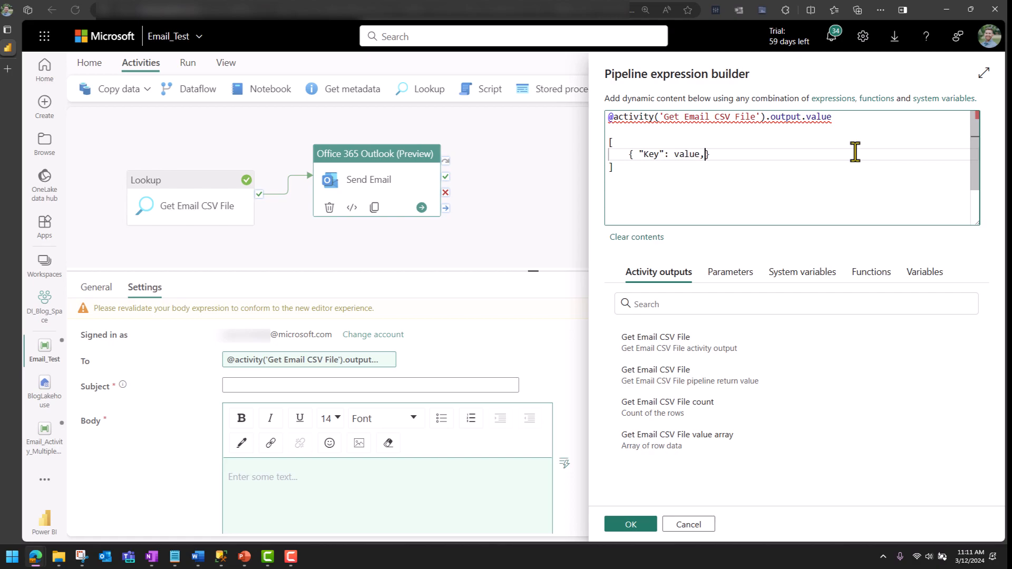
key("Return")
key("BackSpace")
key("BackSpace")
key("Return")
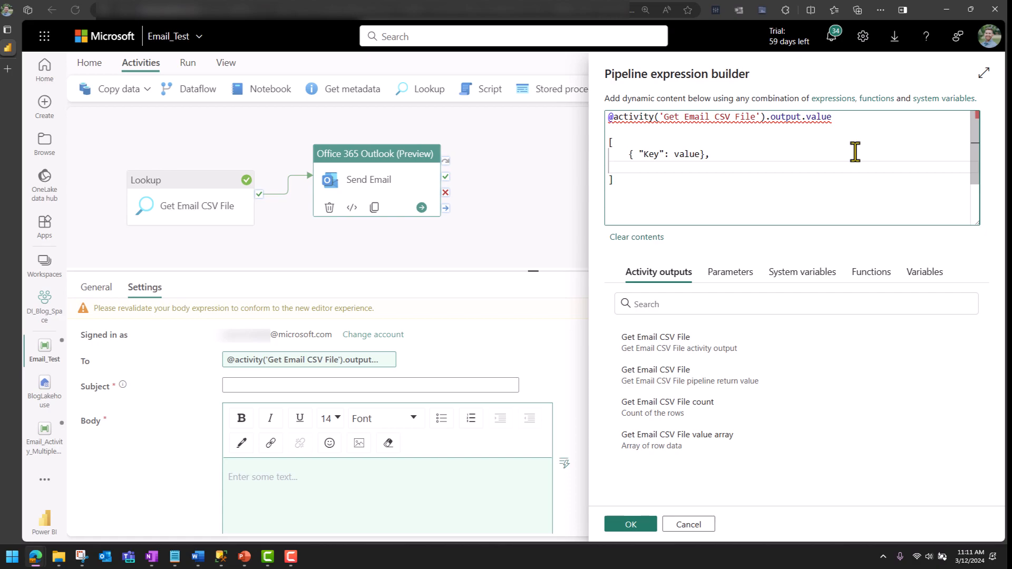
Copy the sample array's first entry and enclose its value in double quotes.
left_click(701, 154)
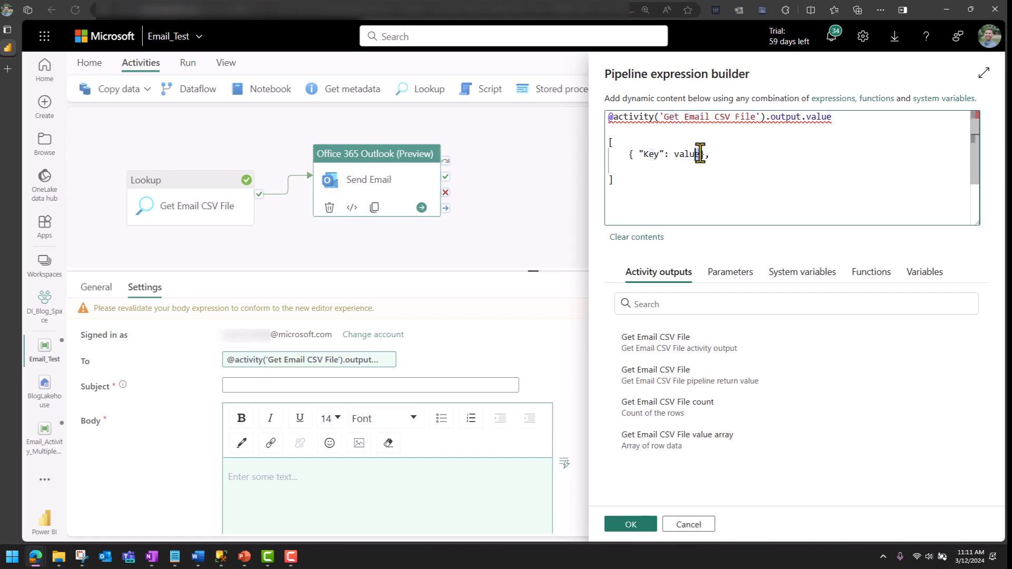
left_click_drag(705, 154, 623, 153)
key("ctrl+c")
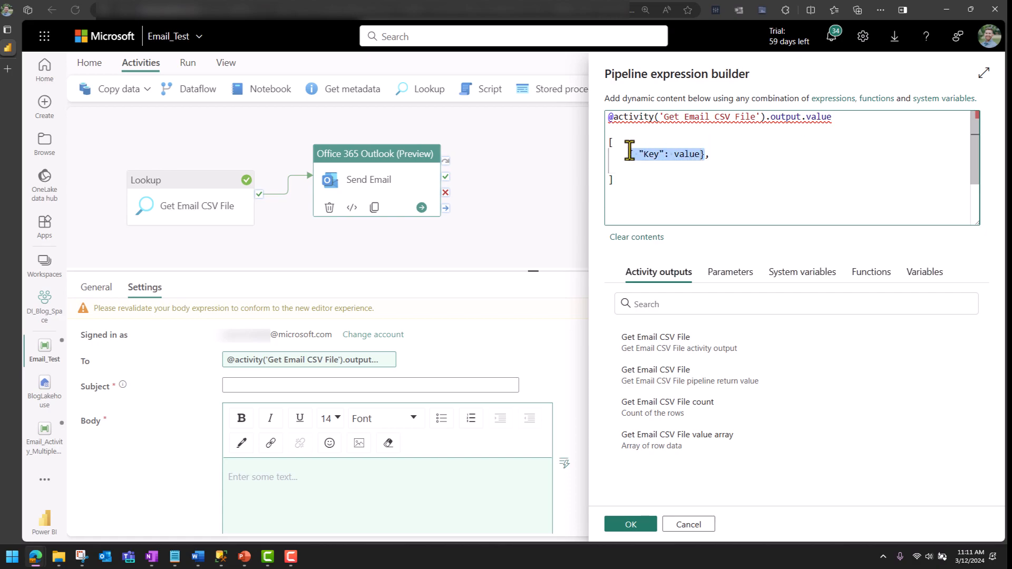
left_click(675, 158)
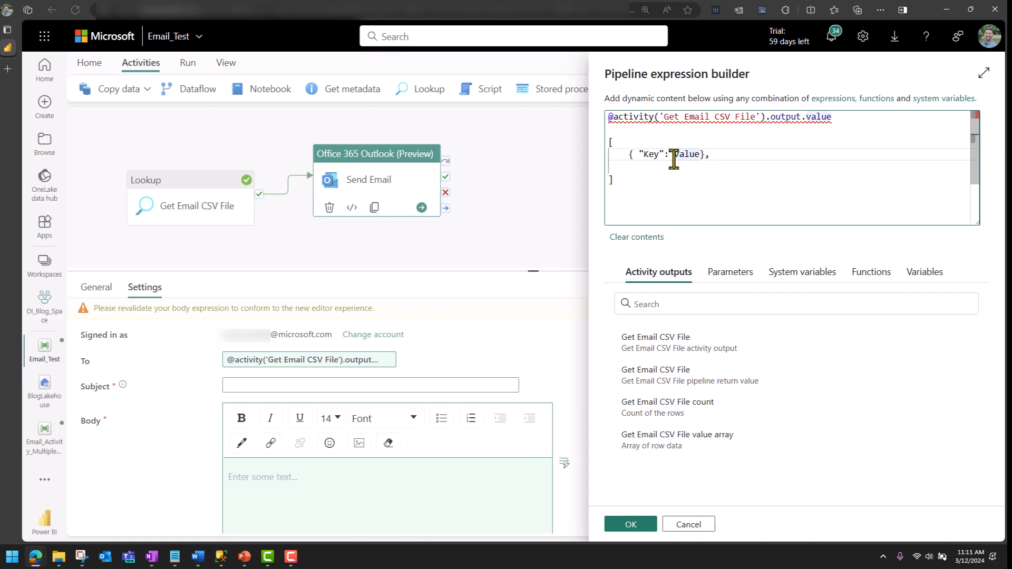
type("\"")
left_click(704, 155)
type("\"")
Add two more { "Key": "value"} entries to the sample array, with their values in double quotes.
key("Return")
key("ctrl+v")
key("Return")
key("ctrl+v")
left_click(674, 167)
type("\": \"")
left_click(677, 180)
type("\"")
left_click(707, 180)
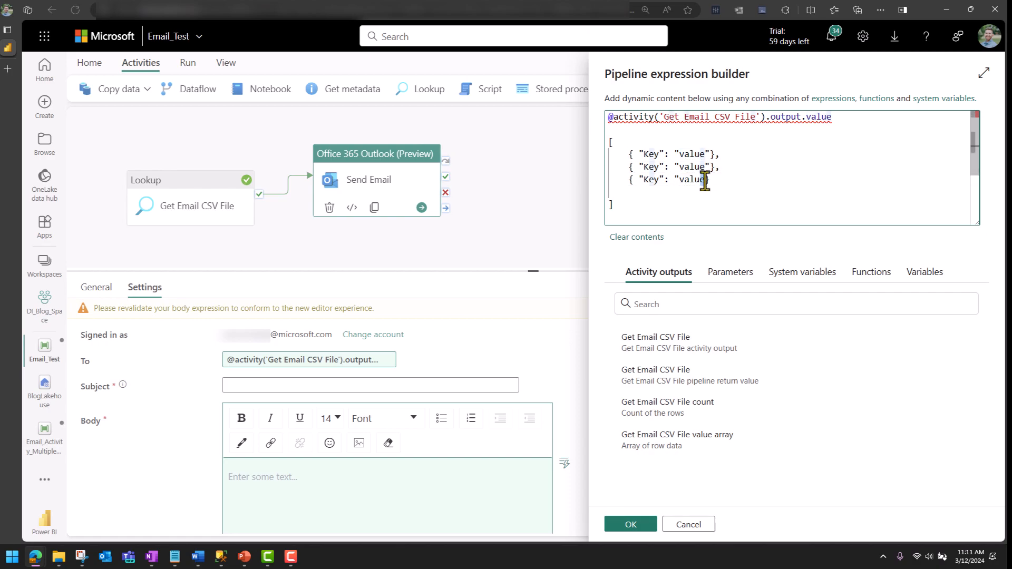
type("\"")
left_click(752, 153)
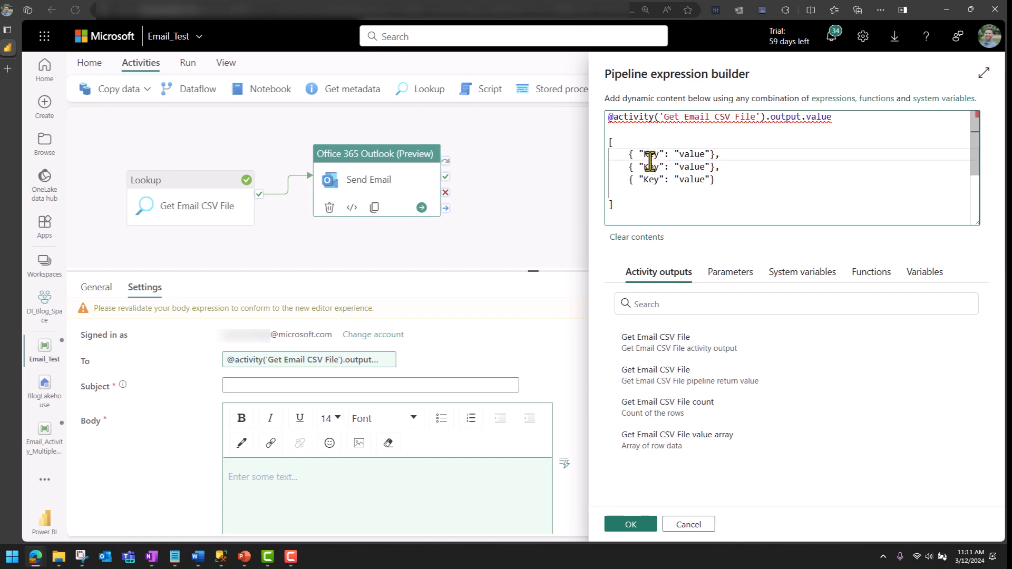
double_click(694, 154)
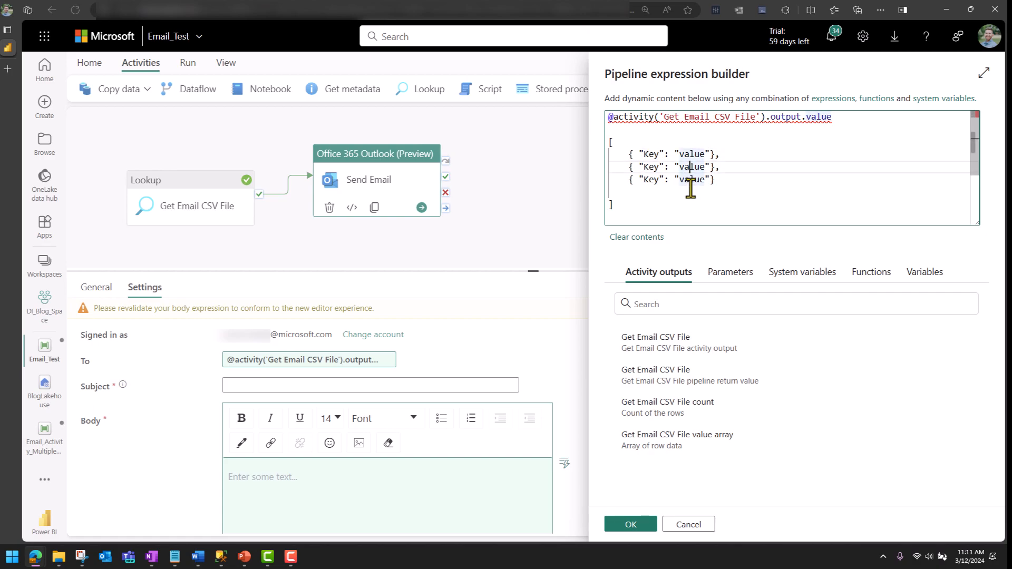
double_click(692, 180)
left_click(649, 129)
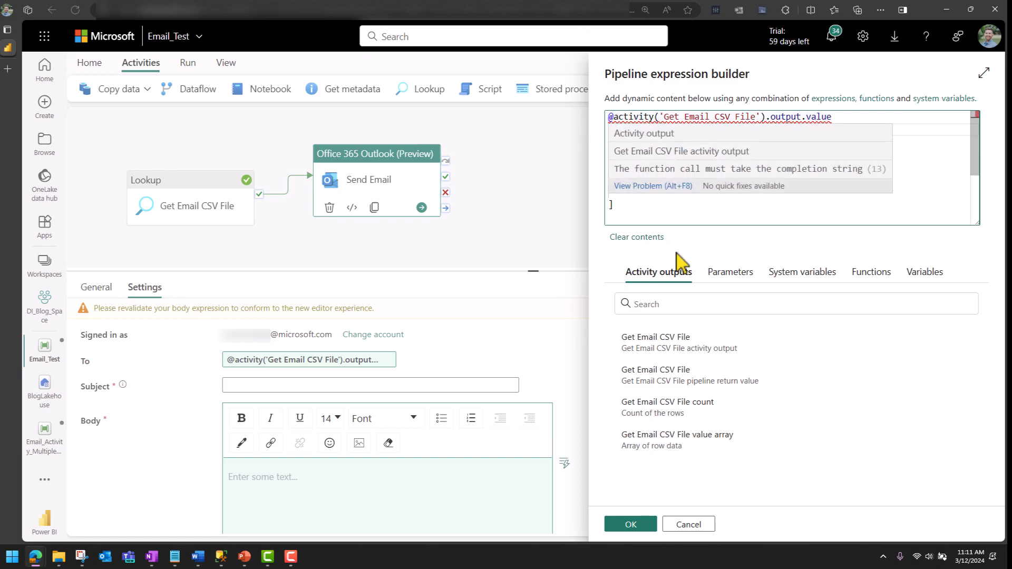
Wrap the Get Email CSV File output value expression in a string() function.
left_click(612, 117)
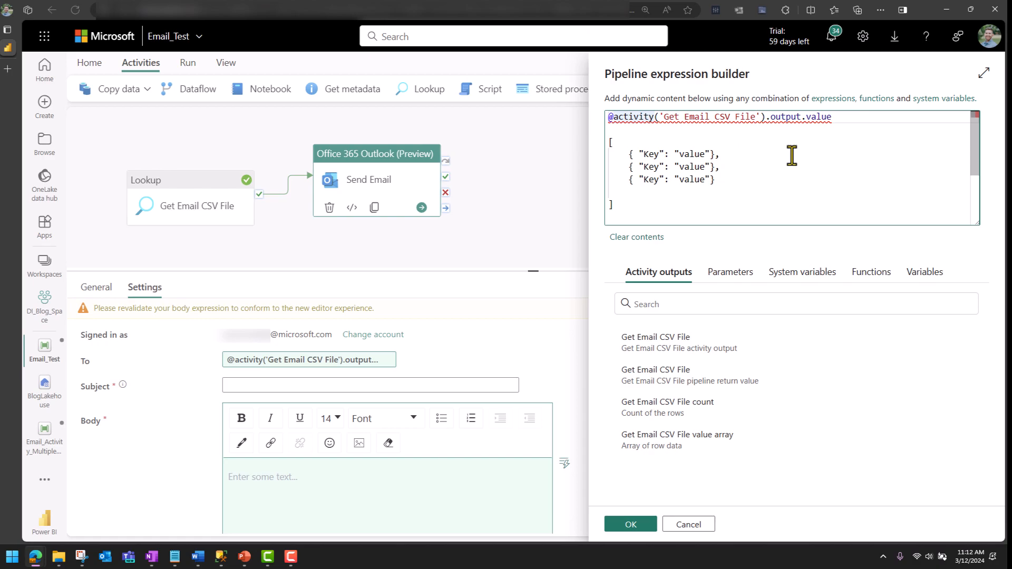
type("string(")
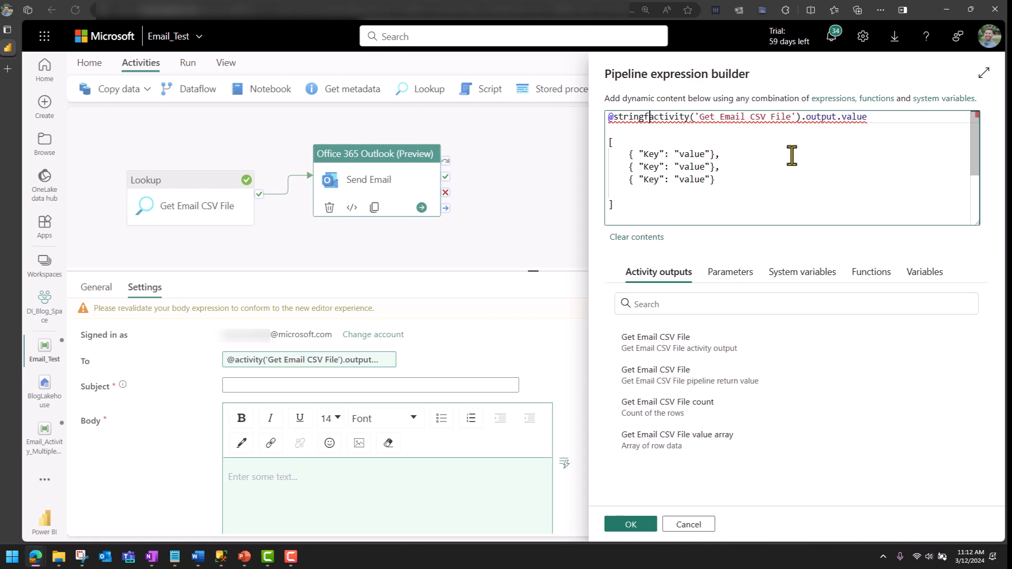
key("End")
type(")")
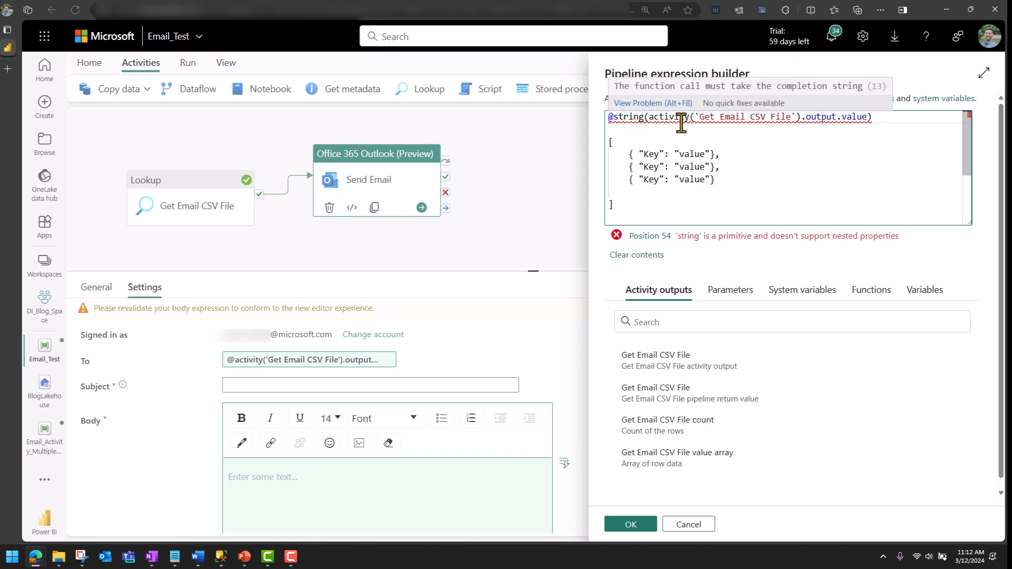
left_click(611, 142)
left_click_drag(611, 143, 645, 206)
left_click(645, 206)
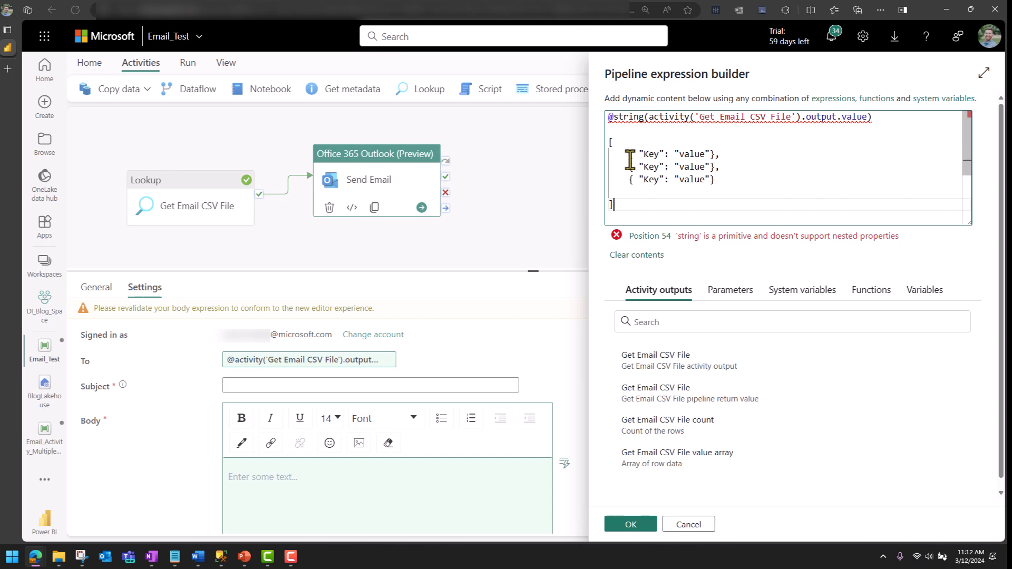
left_click_drag(679, 156, 627, 158)
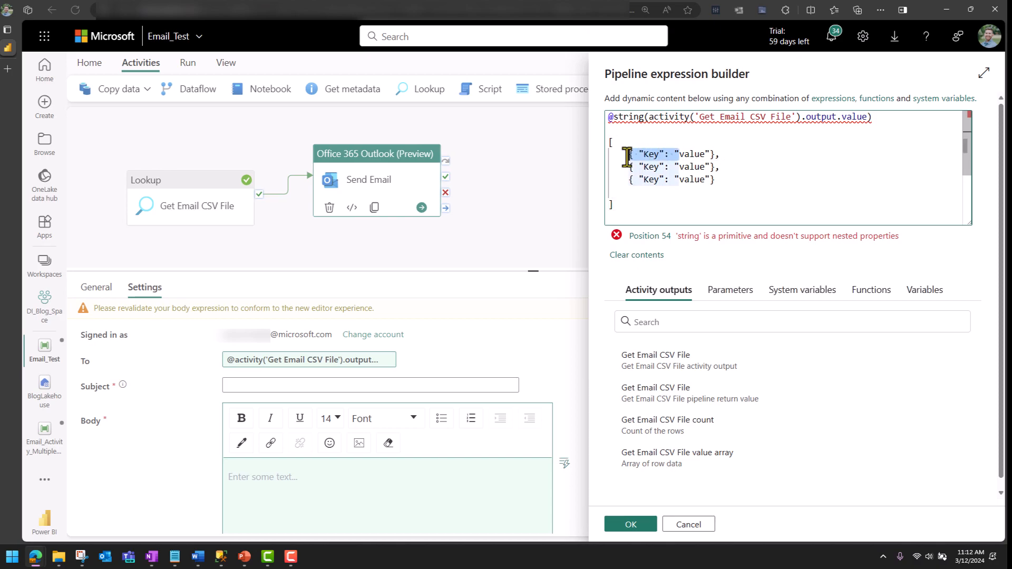
double_click(692, 154)
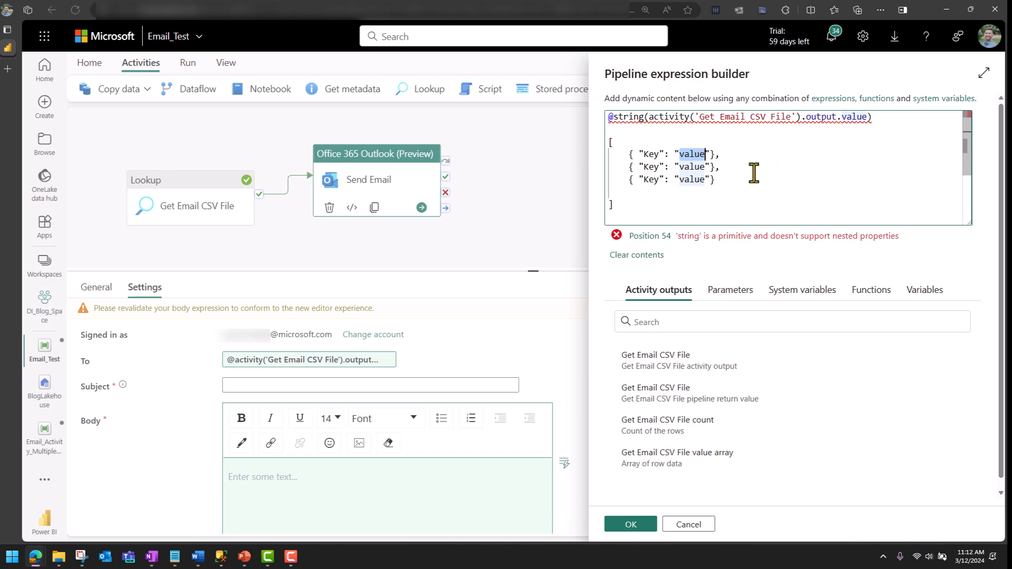
Wrap the string() expression in a replace() function that replaces '[' with an empty string ''.
left_click(612, 118)
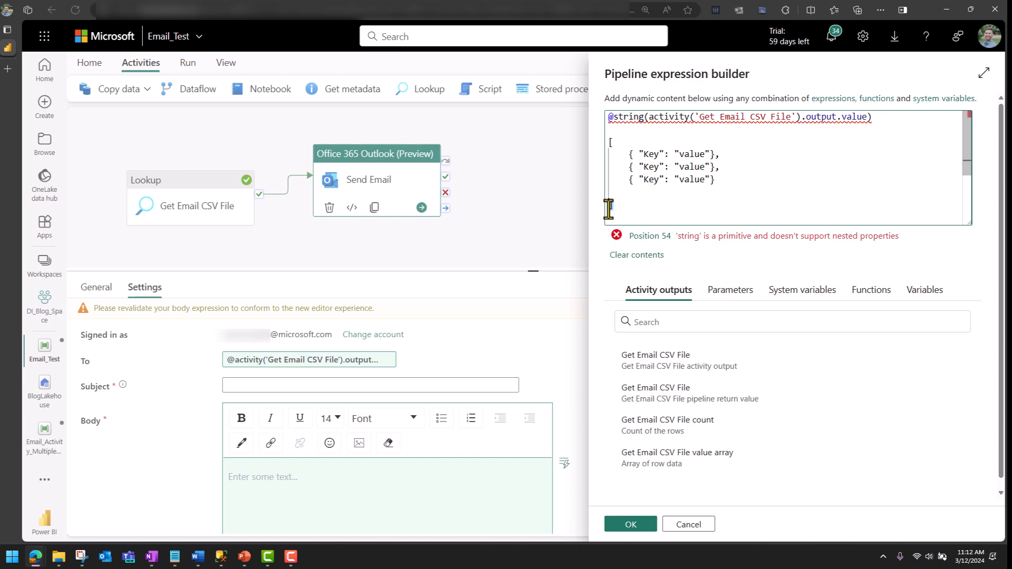
left_click(614, 117)
type("replace")
key("Return")
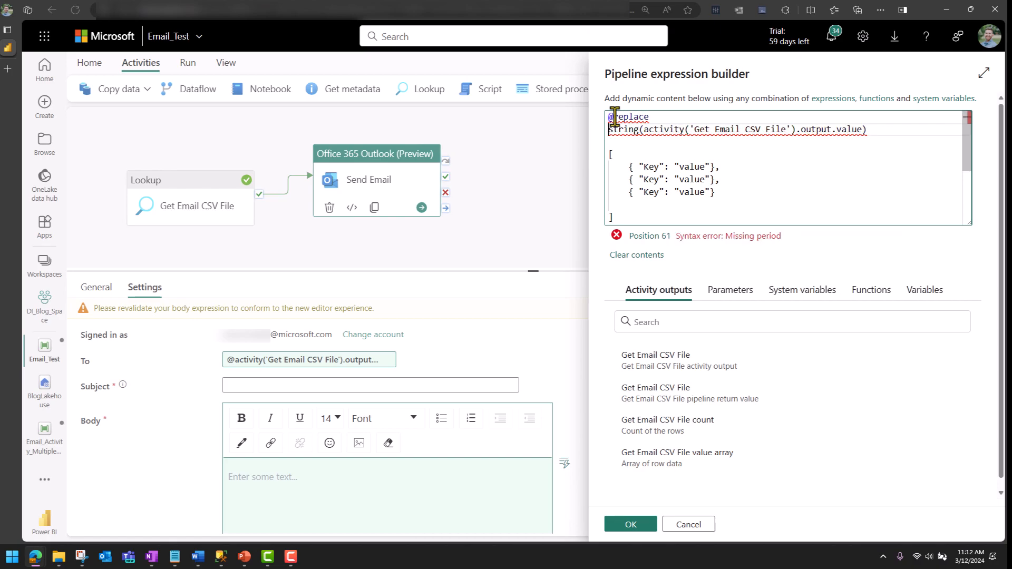
key("BackSpace")
key("BackSpace")
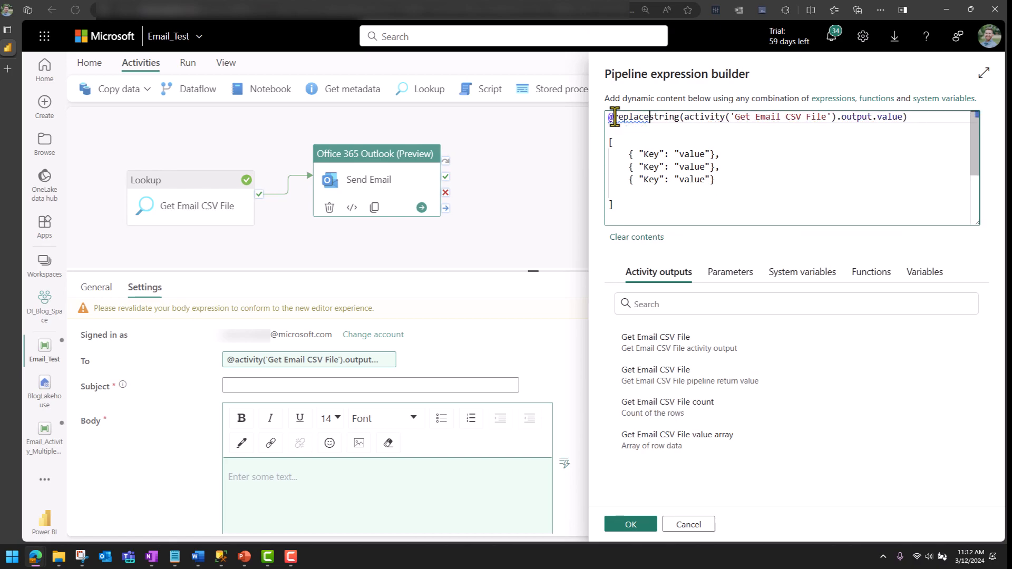
type("(")
key("Return")
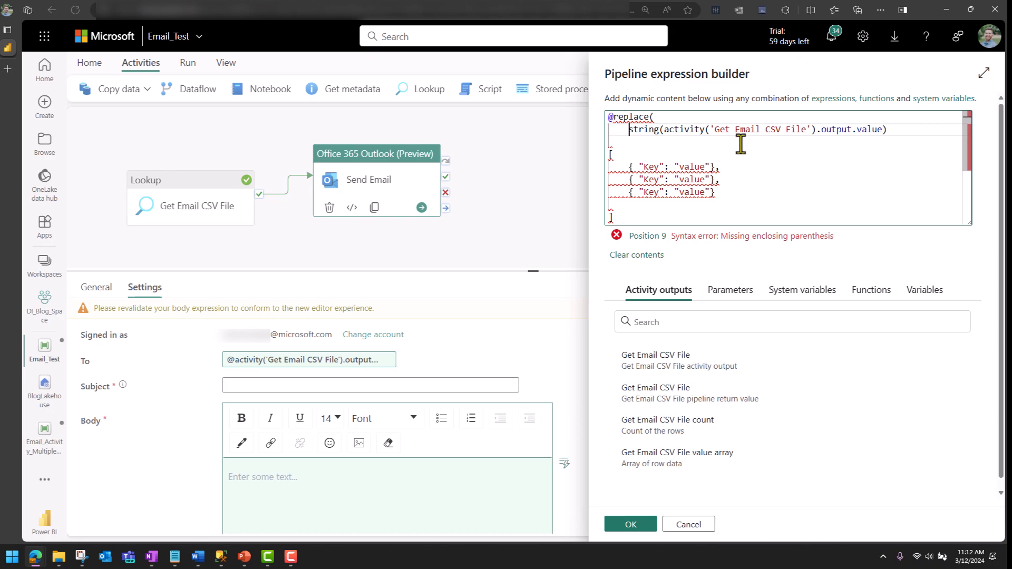
left_click(899, 128)
type(",")
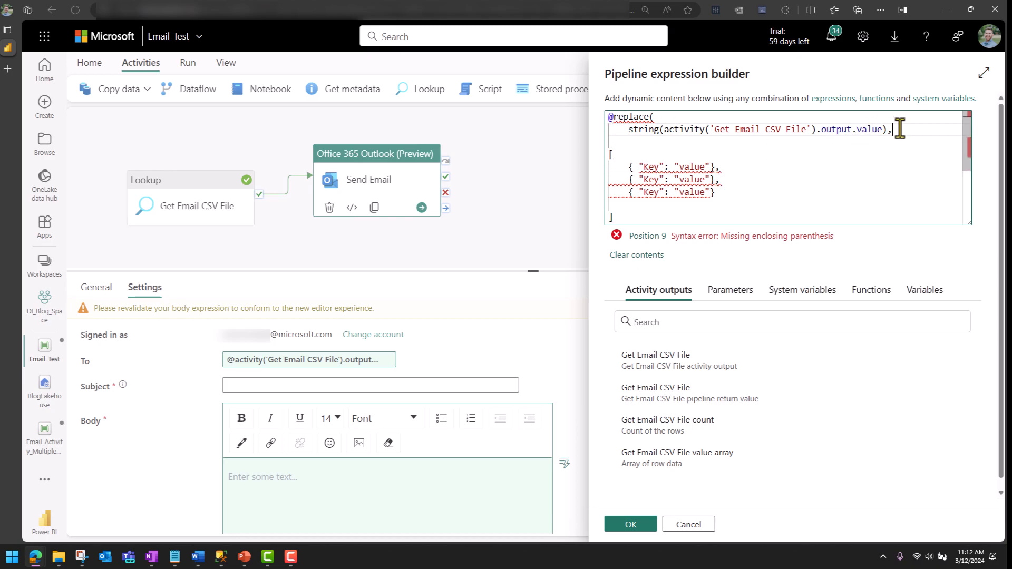
key("Return")
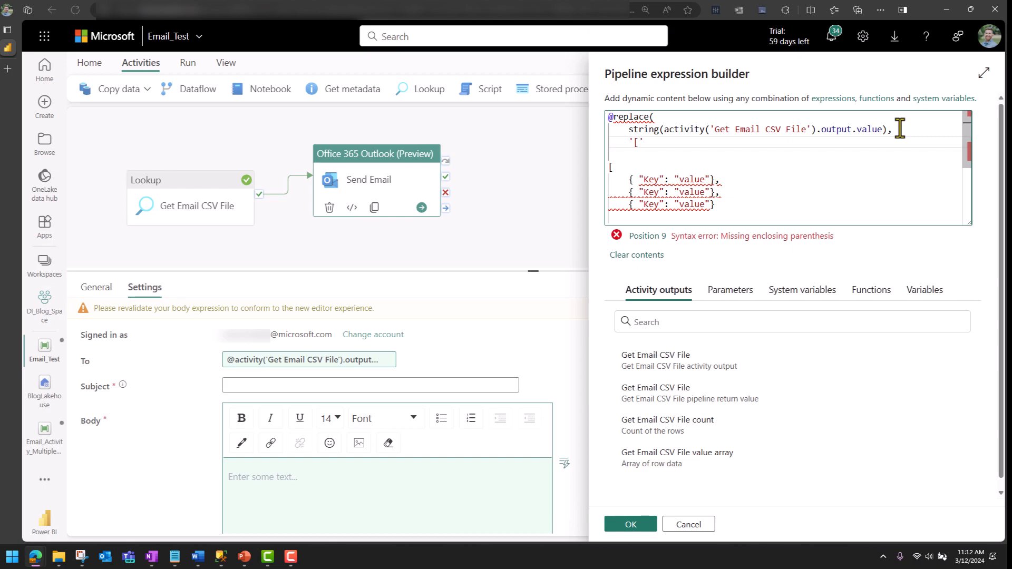
type("'[', '')")
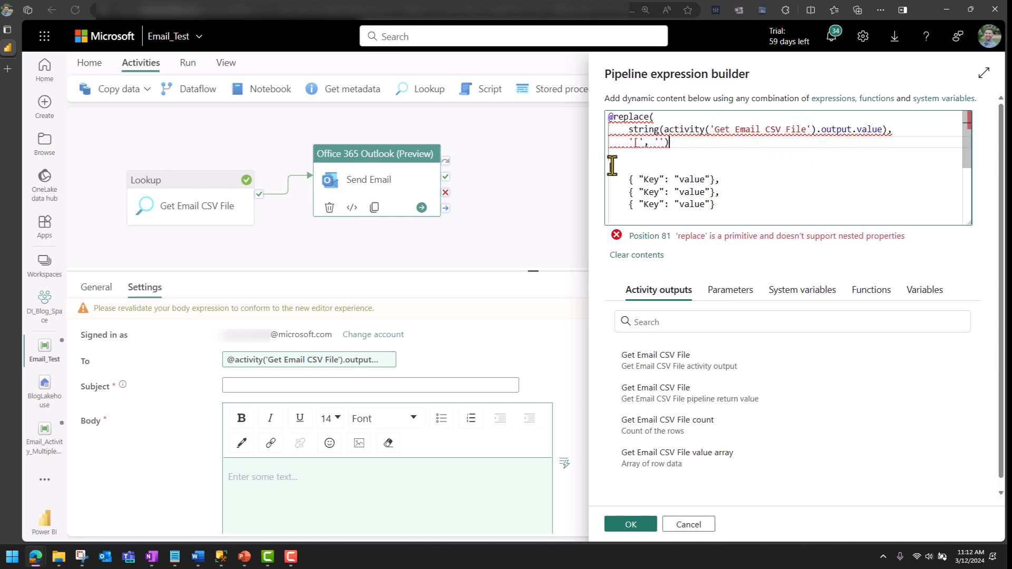
Delete the sample key-value array below the replace() expression.
left_click_drag(616, 161, 711, 231)
key("BackSpace")
scroll(720, 204, "up", 1)
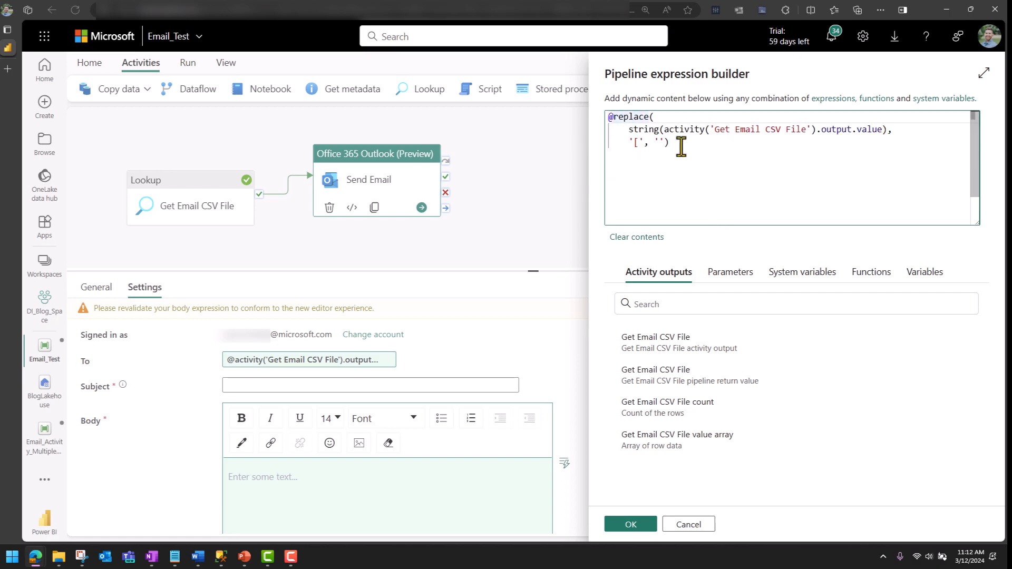
Nest the existing replace() inside a second replace() that replaces ']' with an empty string ''.
type("replace(")
key("Return")
left_click(676, 155)
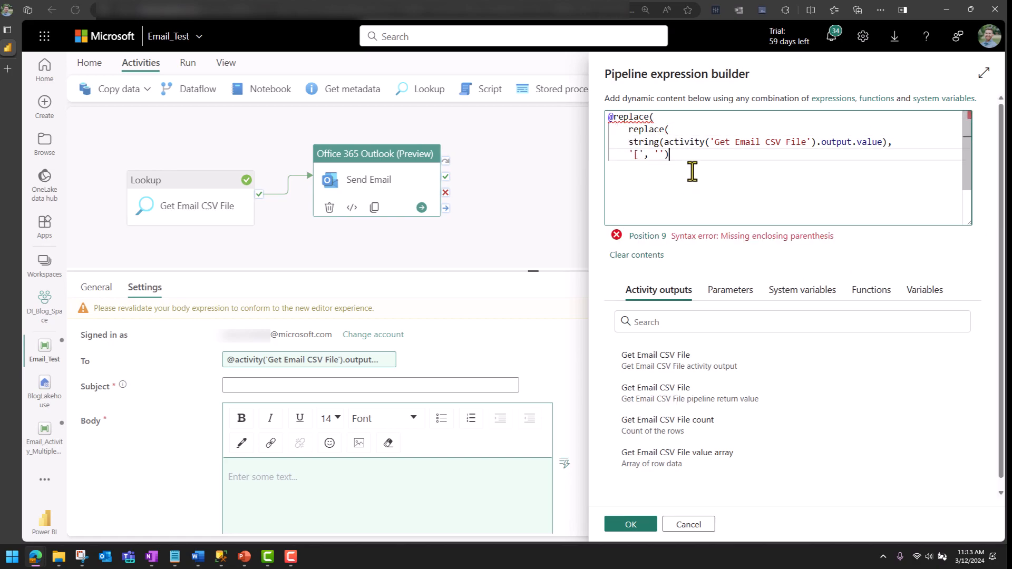
key("Return")
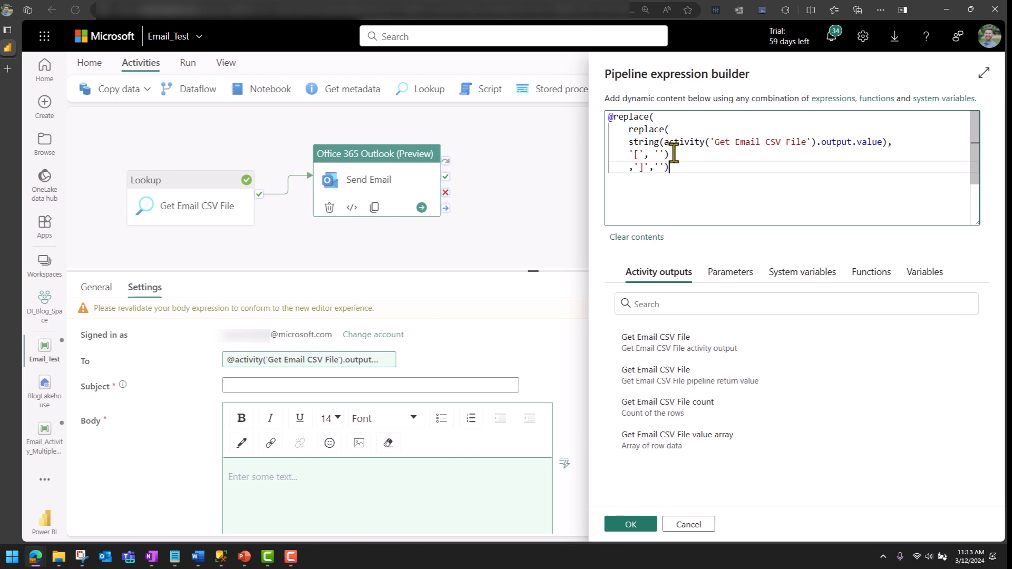
Indent the inner replace() block and its string() line, and outdent the closing ,']','') line.
left_click_drag(669, 155, 613, 128)
key("Tab")
left_click(704, 182)
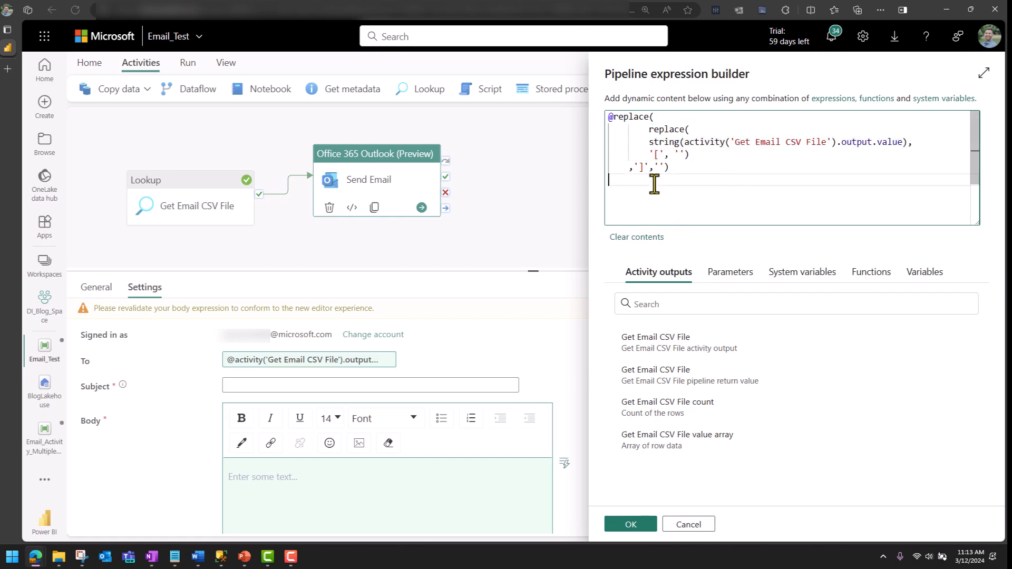
left_click(663, 129)
left_click(649, 141)
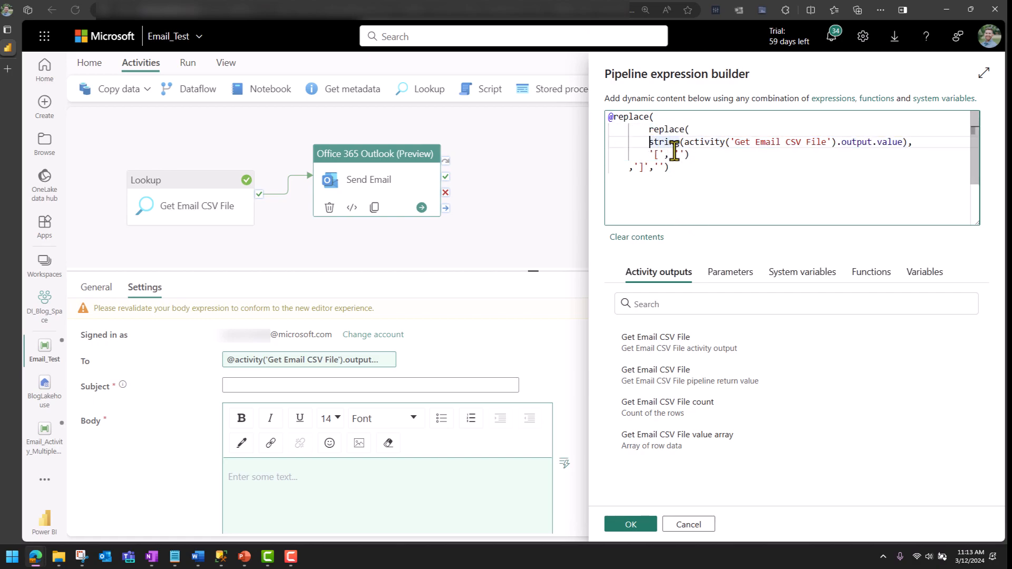
key("Tab")
double_click(659, 156)
left_click(635, 168)
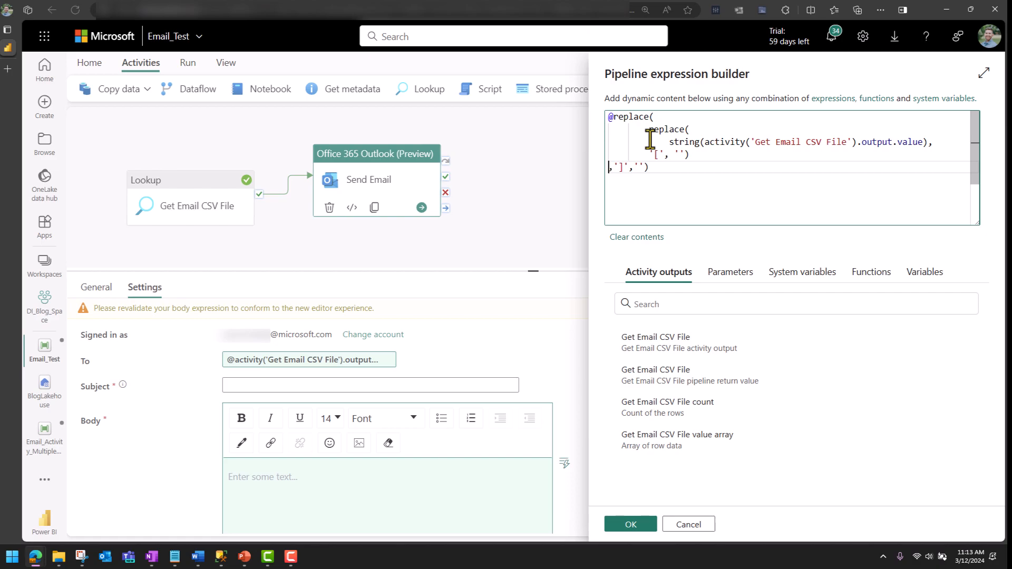
Outdent the inner replace() block one level and save the recipient expression.
left_click_drag(691, 156, 644, 129)
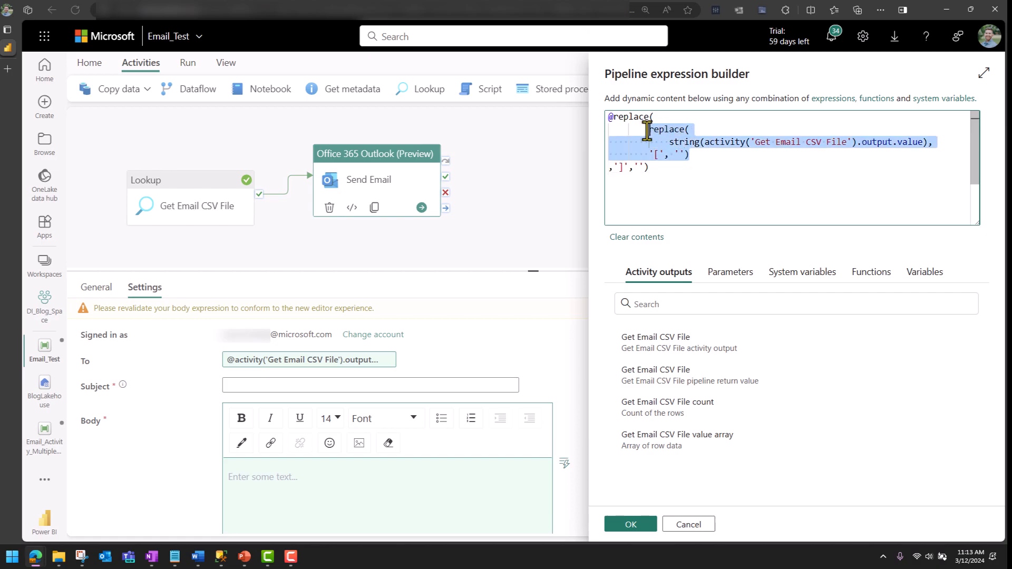
key("shift+Tab")
left_click(712, 189)
left_click(637, 157)
double_click(626, 169)
left_click(622, 169)
left_click(640, 169)
type("'")
left_click(647, 185)
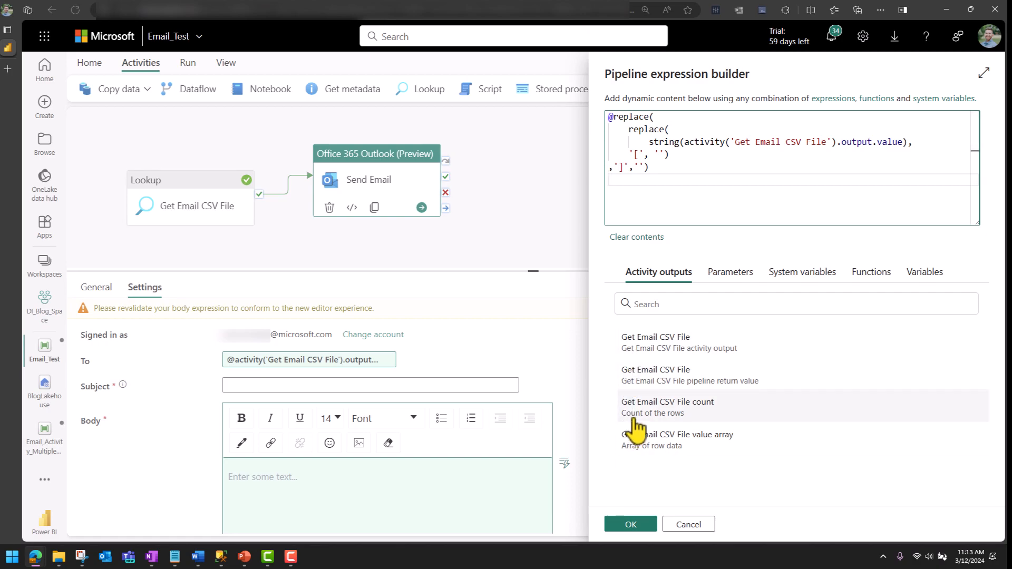
left_click(641, 524)
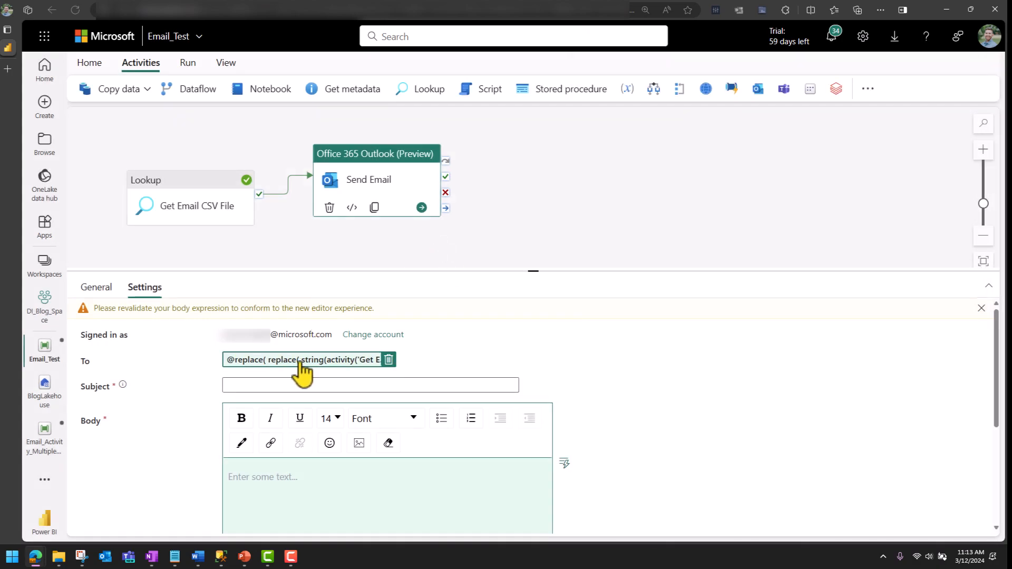
Examine the Get Email CSV File activity's run output, focusing on the braces and "user_email" keys around each address.
left_click(202, 239)
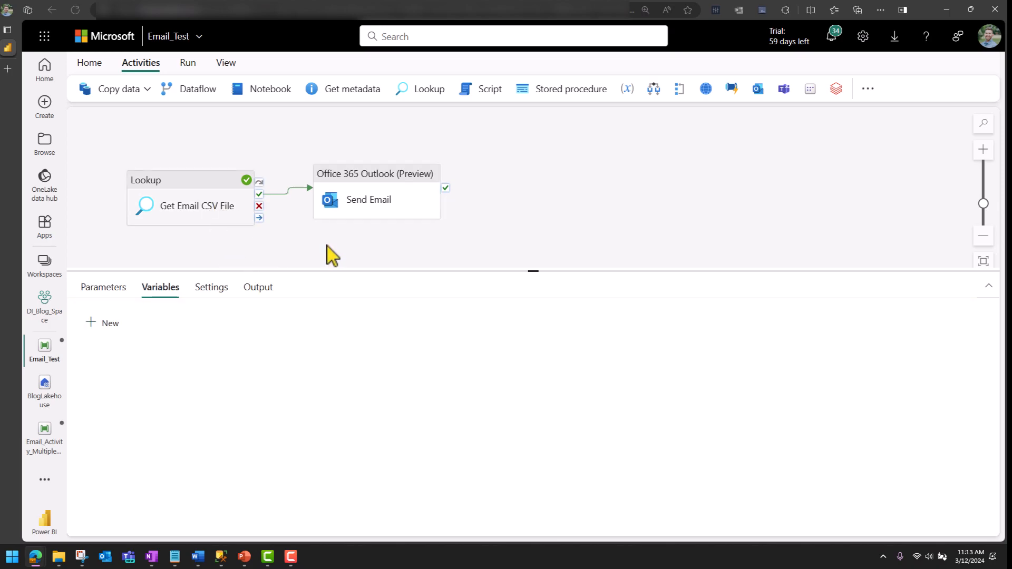
left_click(258, 288)
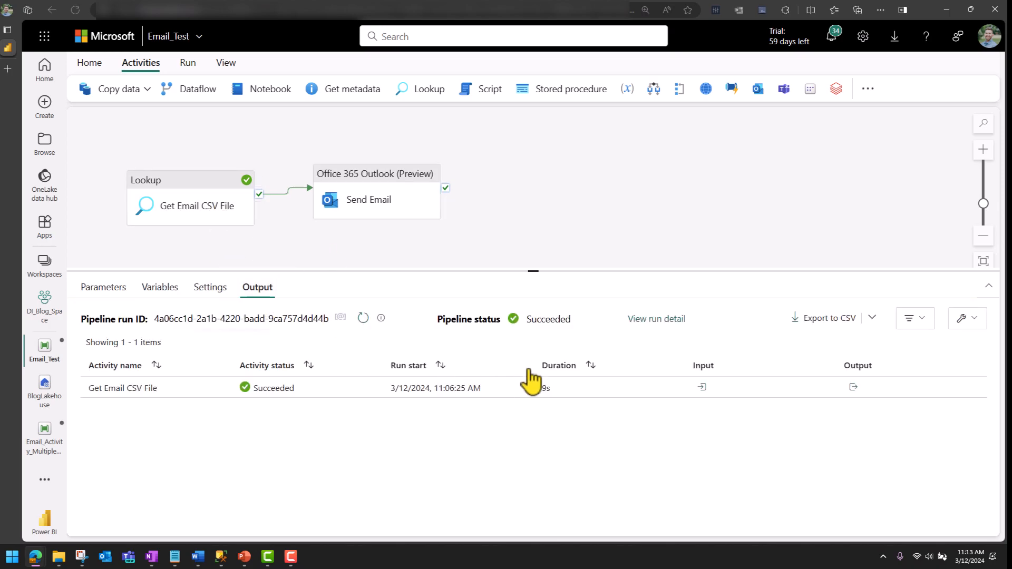
left_click(854, 387)
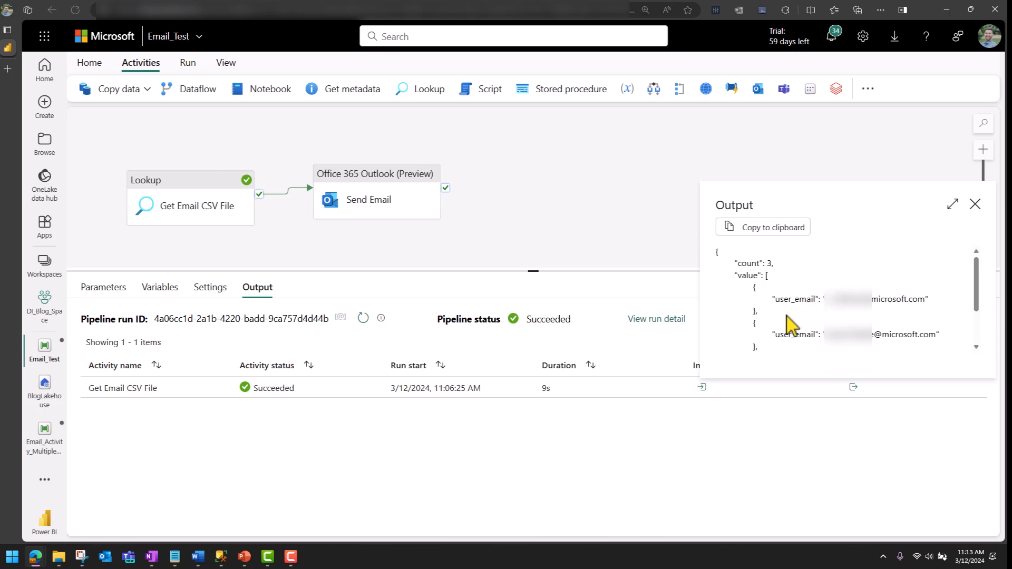
mouse_move(752, 289)
left_mouse_down()
mouse_move(776, 294)
mouse_move(758, 290)
left_mouse_up()
left_click(757, 293)
left_click_drag(752, 288, 762, 289)
left_click(810, 313)
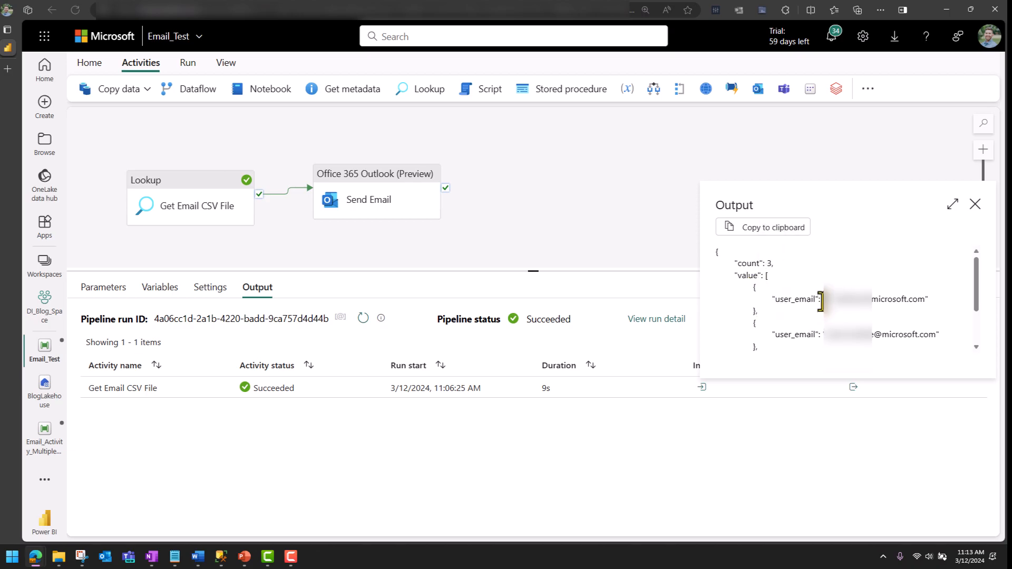
left_click_drag(822, 298, 776, 301)
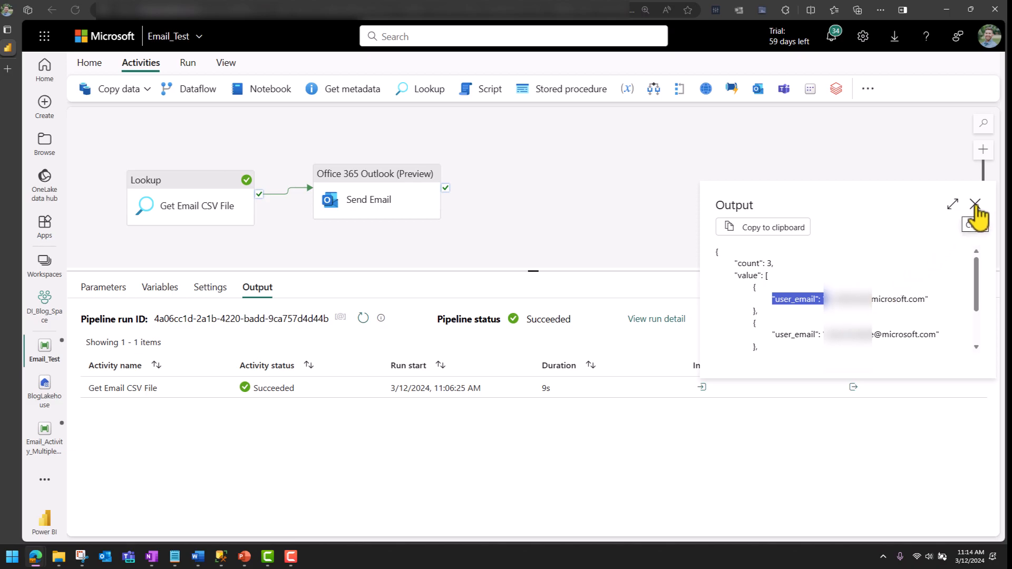
left_click(750, 290)
left_click_drag(771, 299, 823, 315)
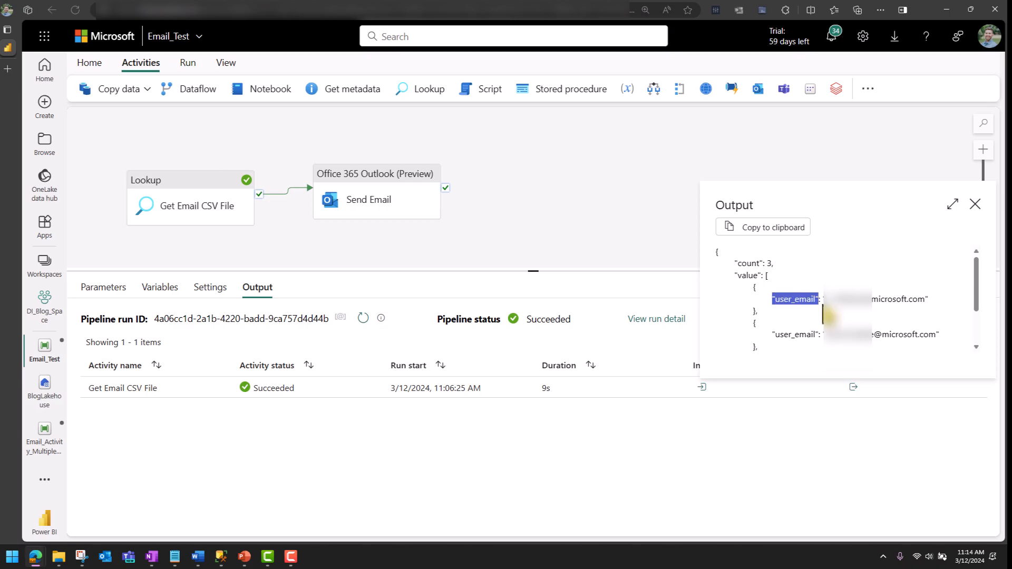
left_click(975, 204)
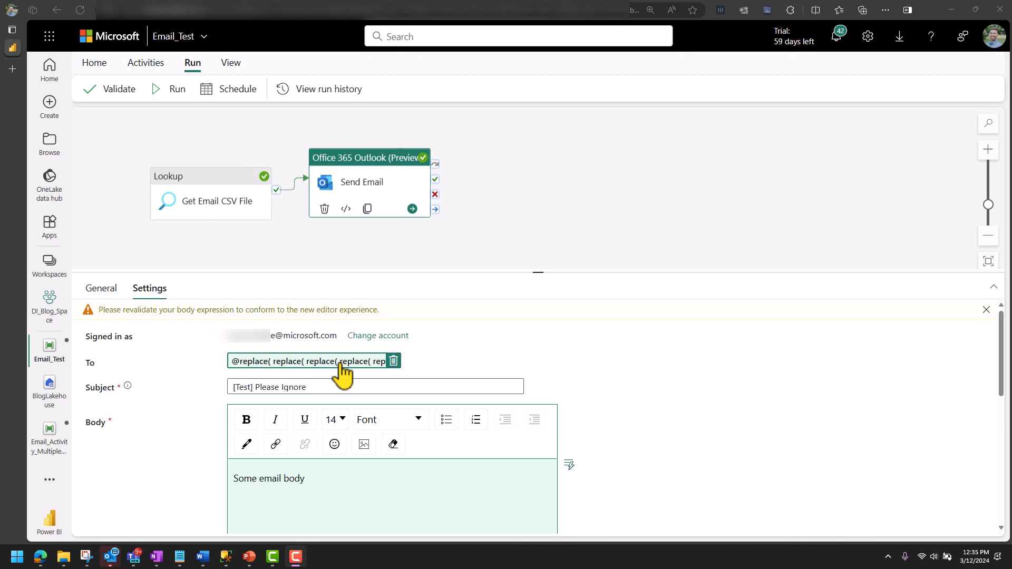
Open the Send Email recipient expression, enlarge its editor and review the nested replace() calls down to the one swapping ',' for ';'.
left_click(342, 369)
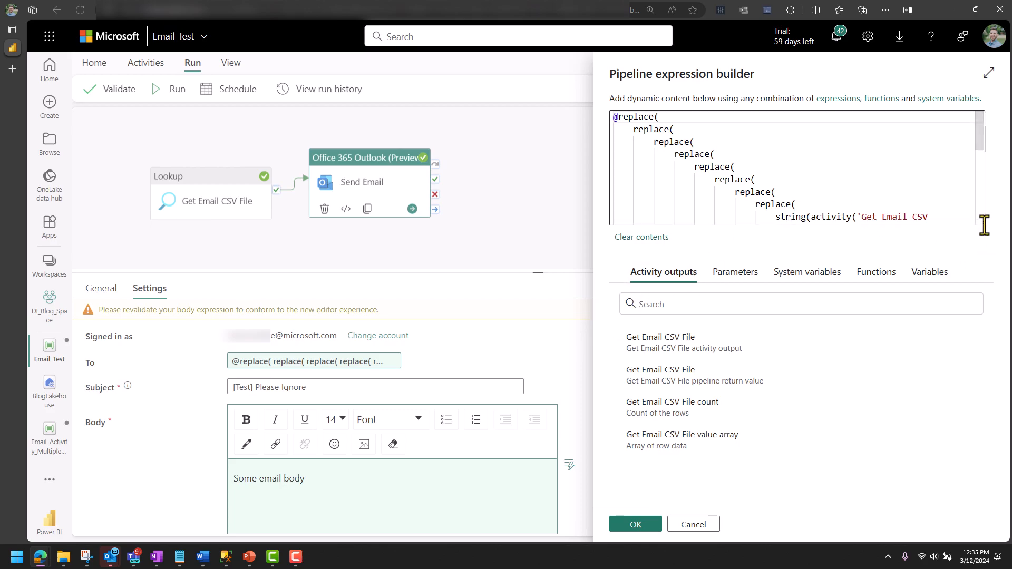
left_click_drag(984, 226, 965, 369)
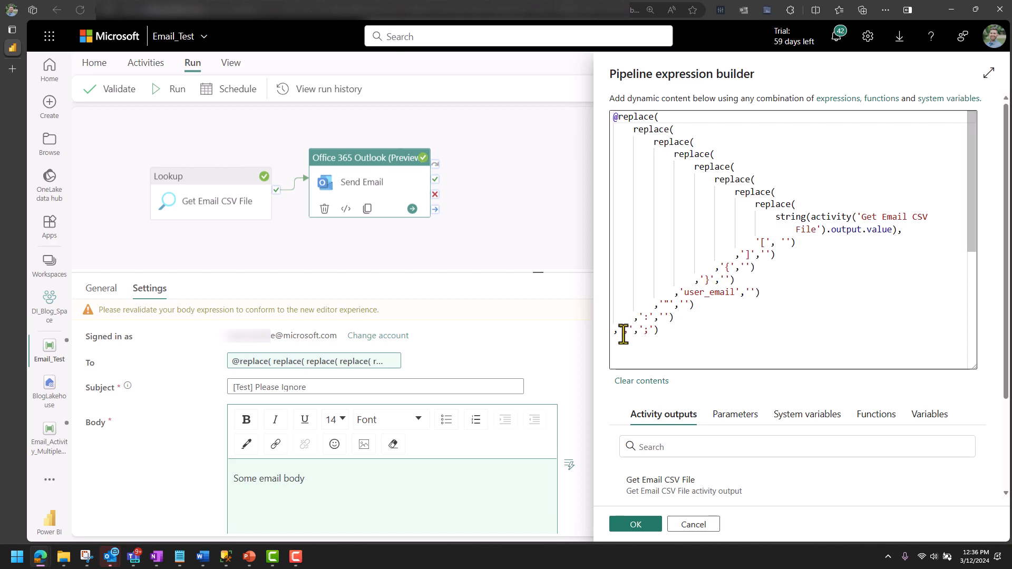
left_click_drag(624, 334, 628, 335)
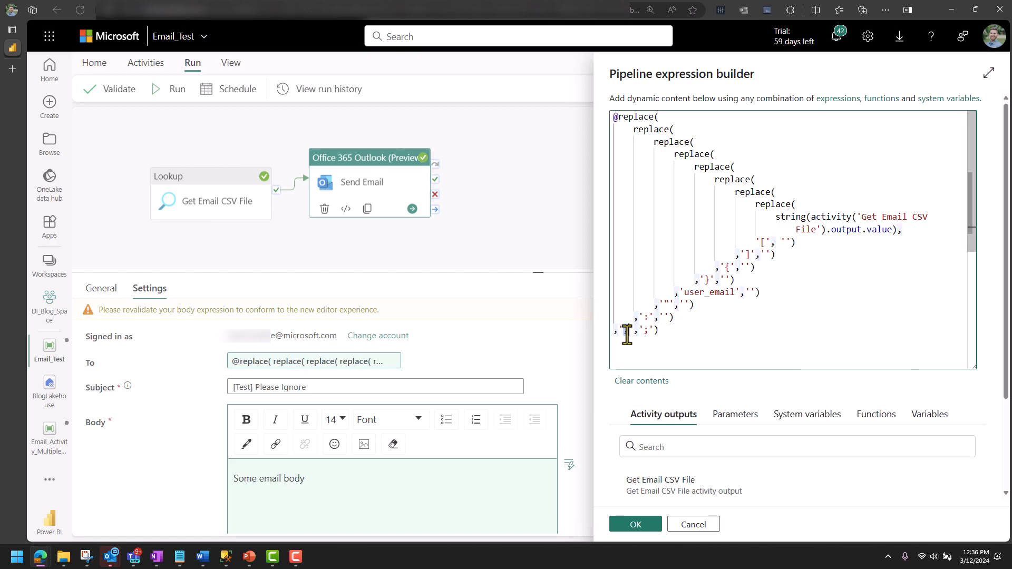
left_click(644, 334)
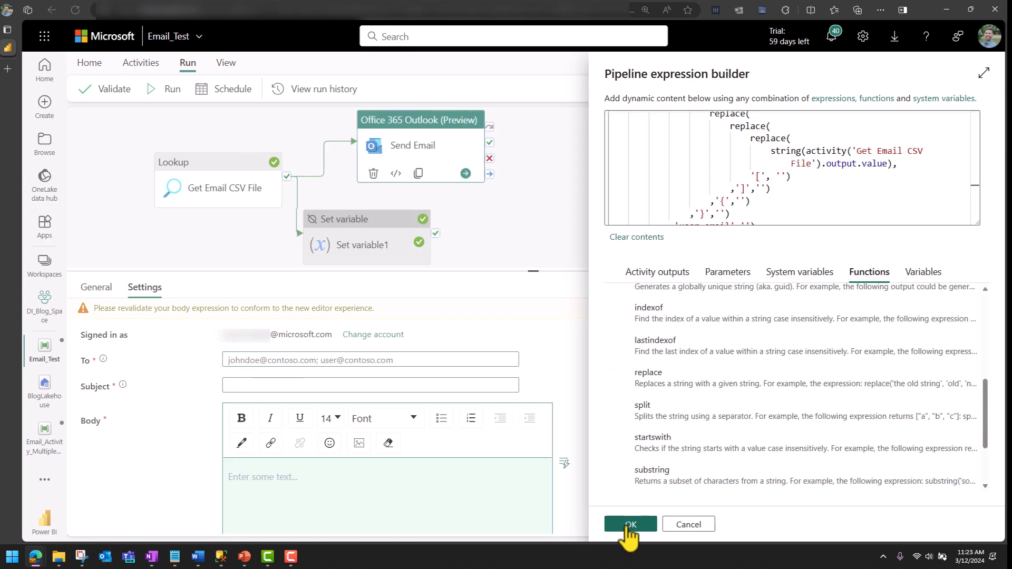
Save the recipient expression and fill in the email with subject "[Test] Please Ignore" and body "Some email body".
left_click(627, 524)
left_click(262, 384)
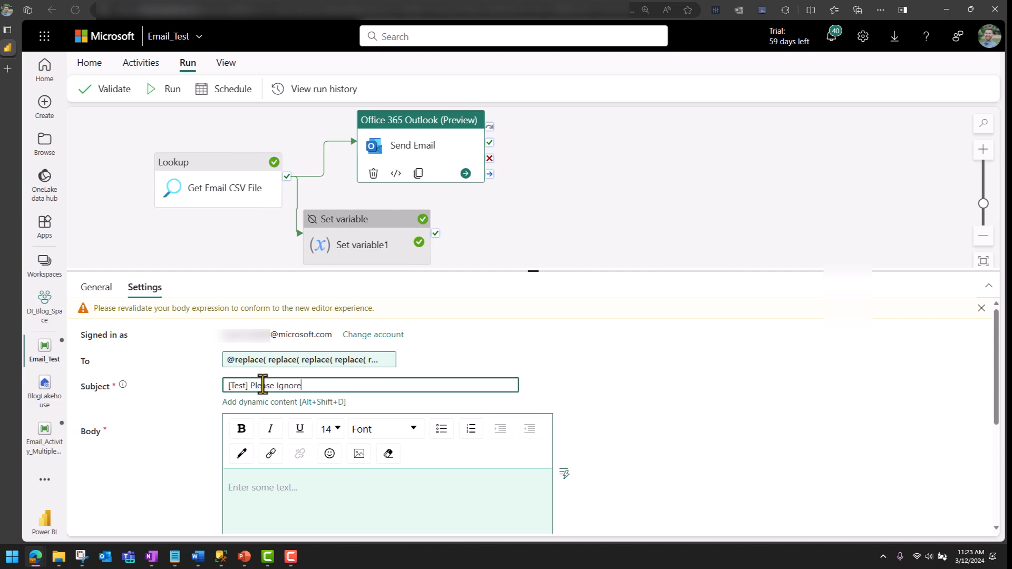
left_click(275, 478)
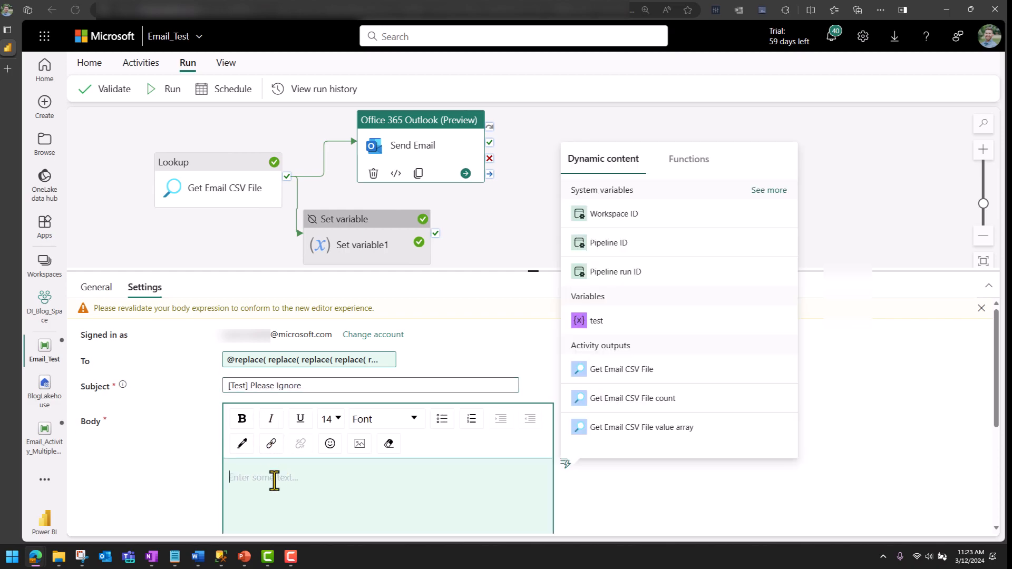
type("Some ema")
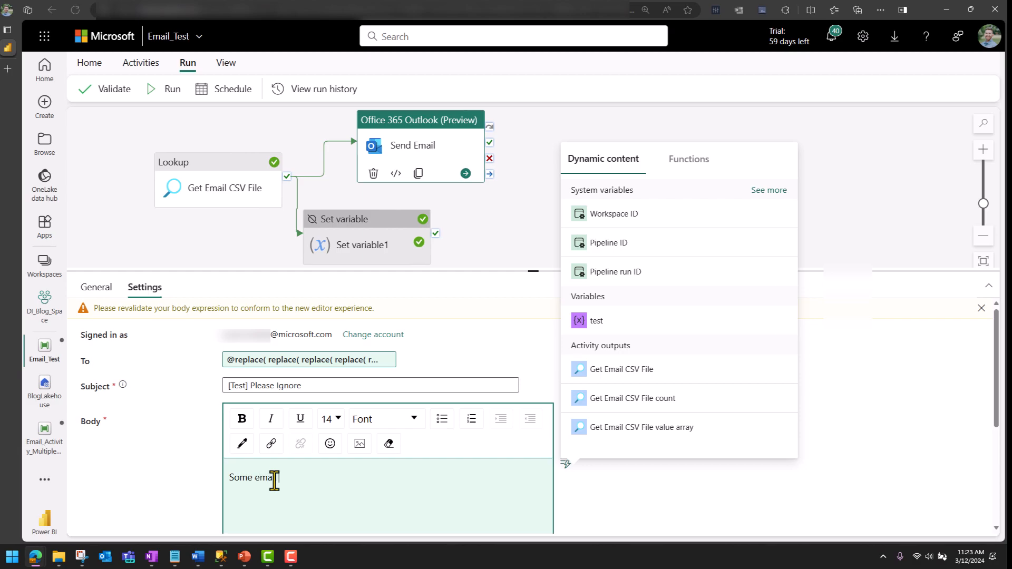
left_click(418, 355)
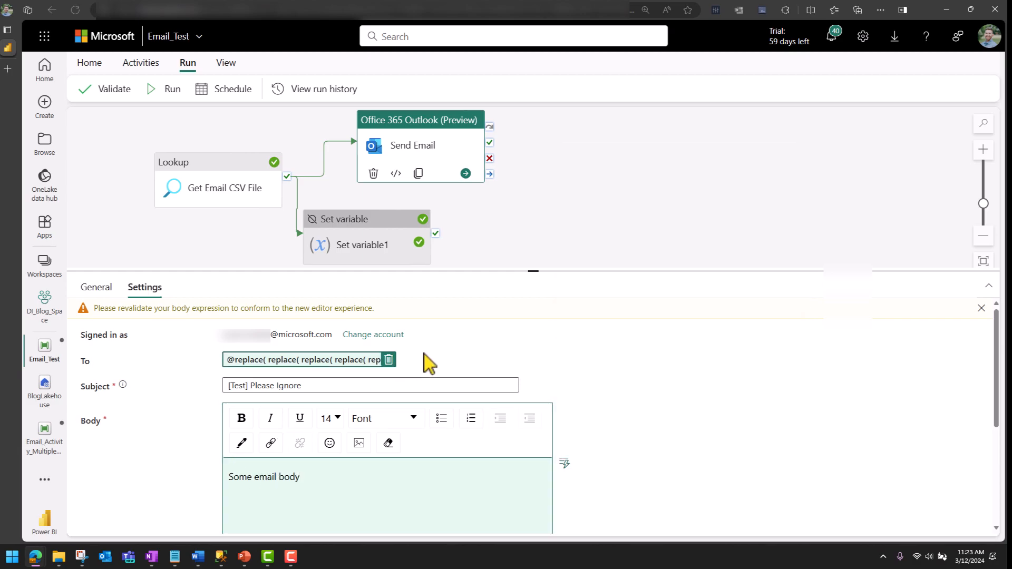
Check the remaining Send Email settings, validate the pipeline, and save and run it.
scroll(476, 360, "down", 5)
left_click(114, 520)
scroll(152, 448, "up", 5)
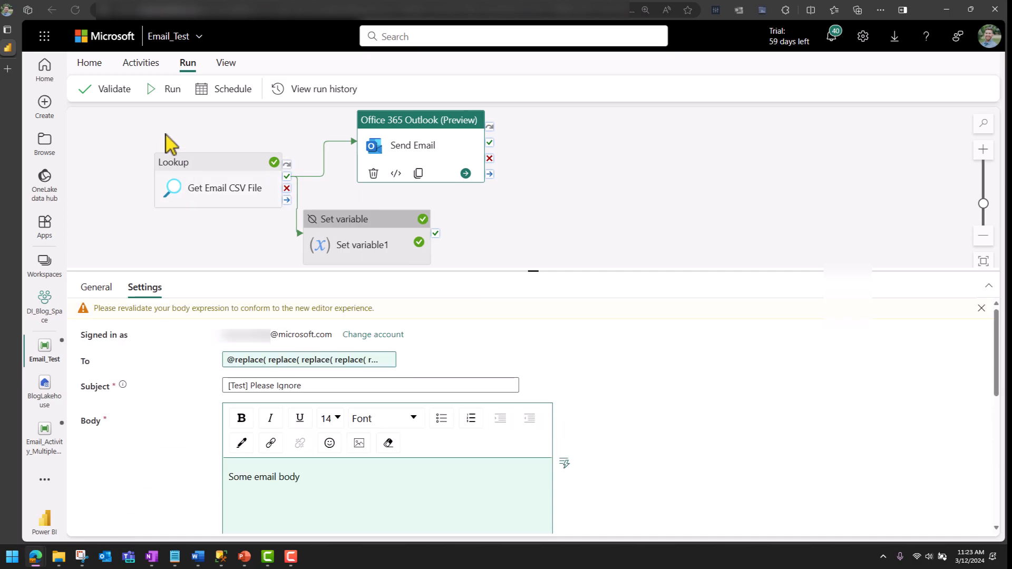
left_click(118, 92)
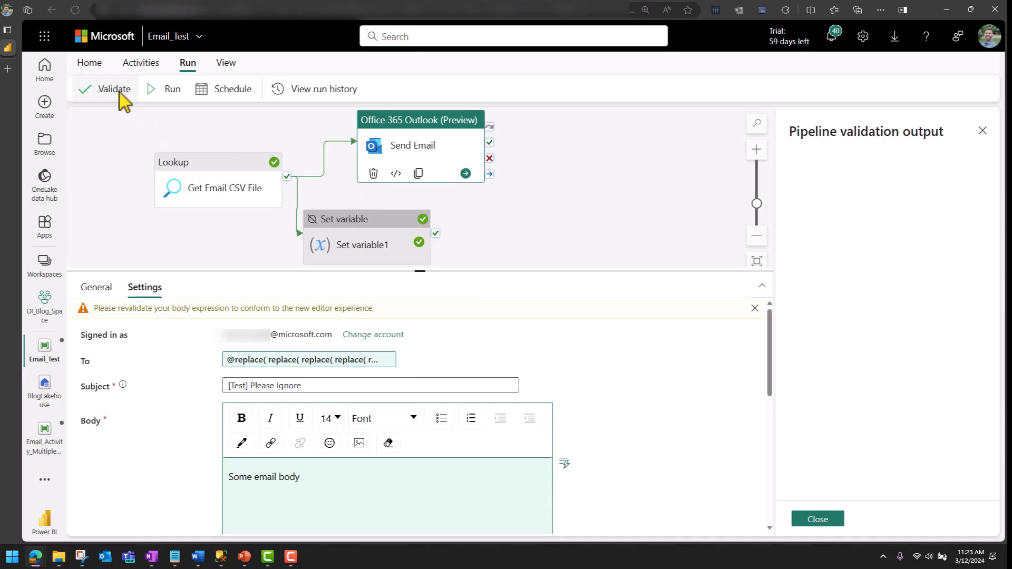
left_click(164, 91)
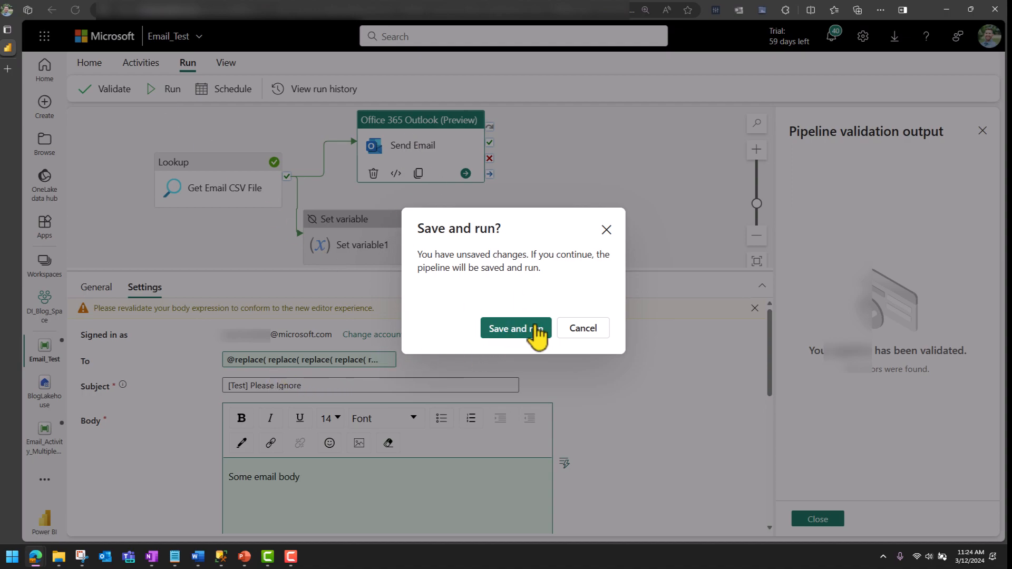
left_click(498, 329)
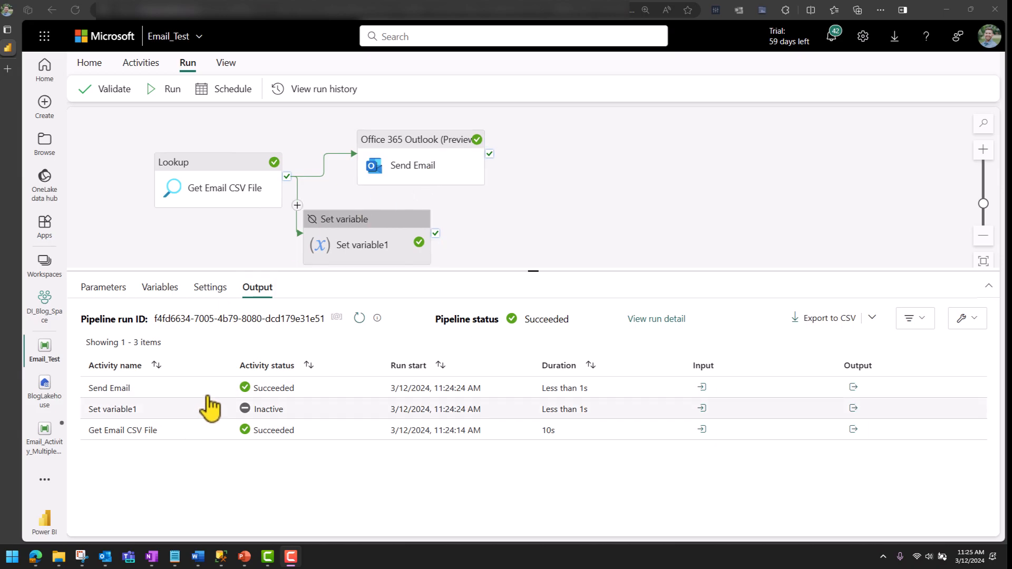
Inspect the Send Email activity's run output and input, checking the recipient string in the "To" value.
left_click(854, 388)
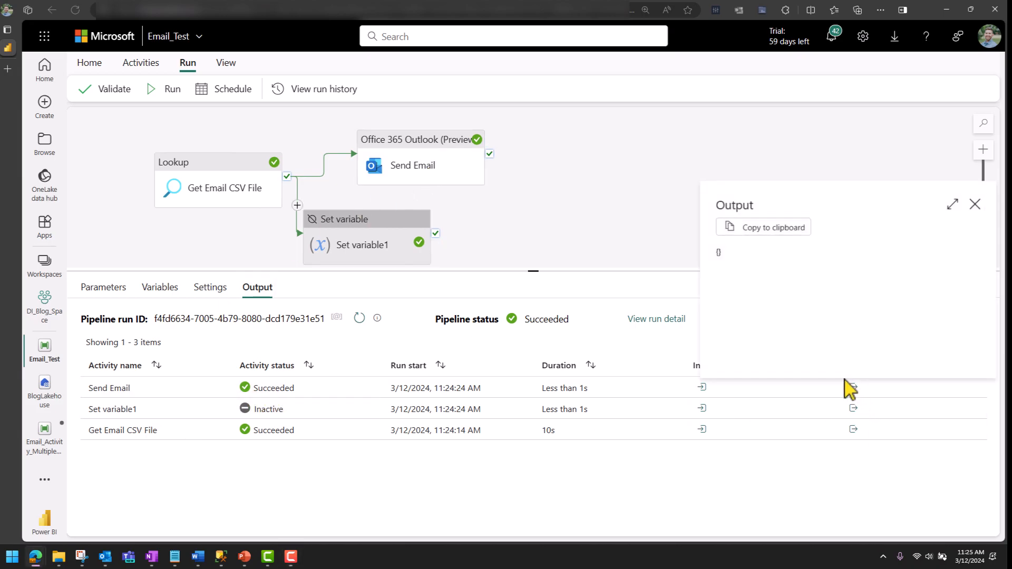
left_click(746, 393)
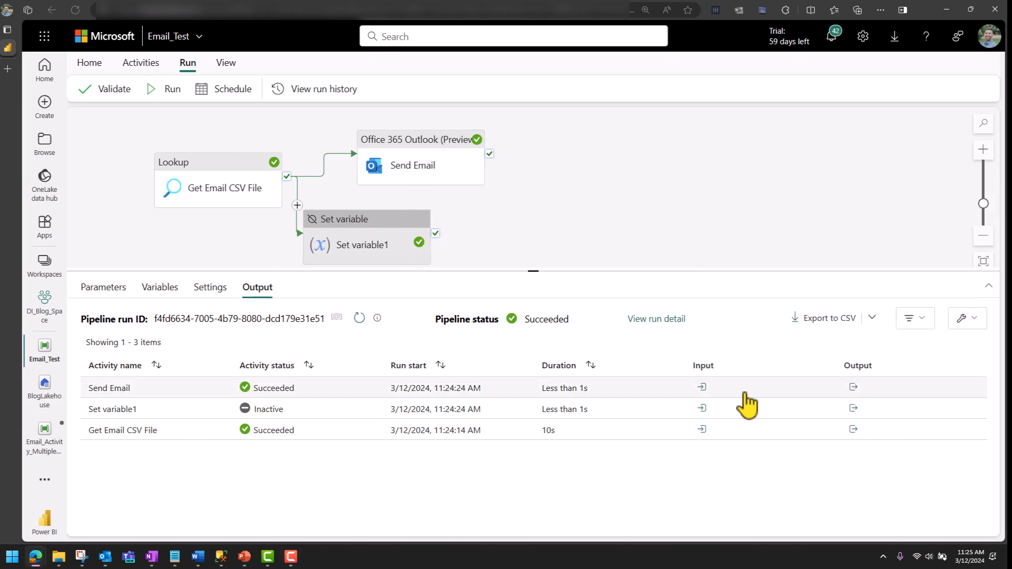
left_click(702, 387)
scroll(673, 313, "down", 1)
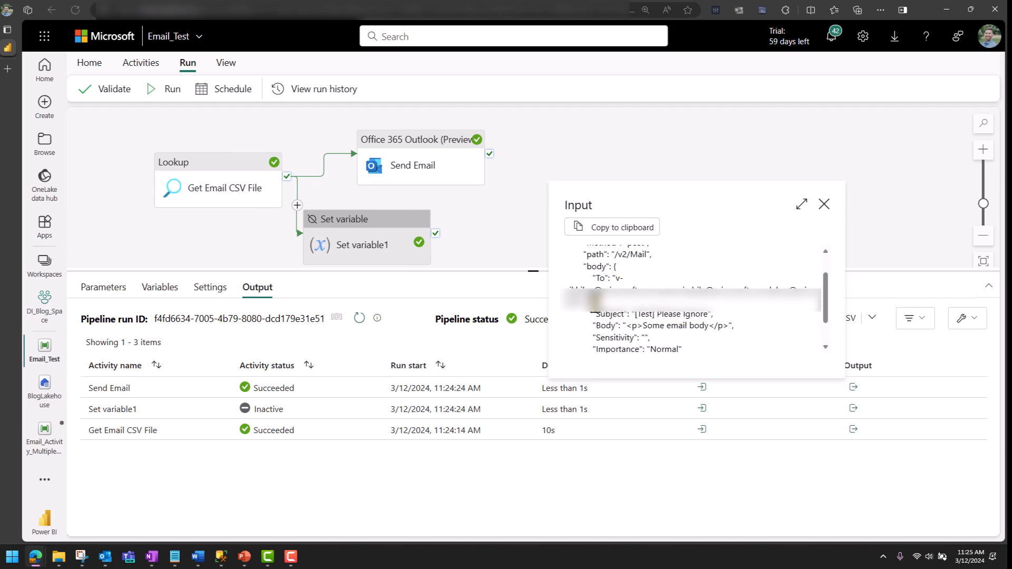
double_click(575, 298)
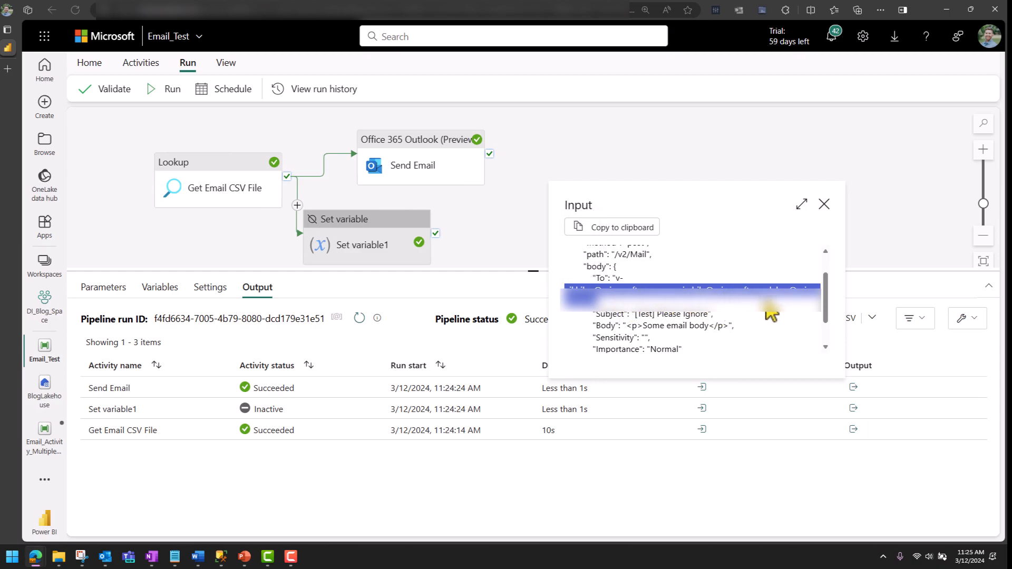
left_click(824, 204)
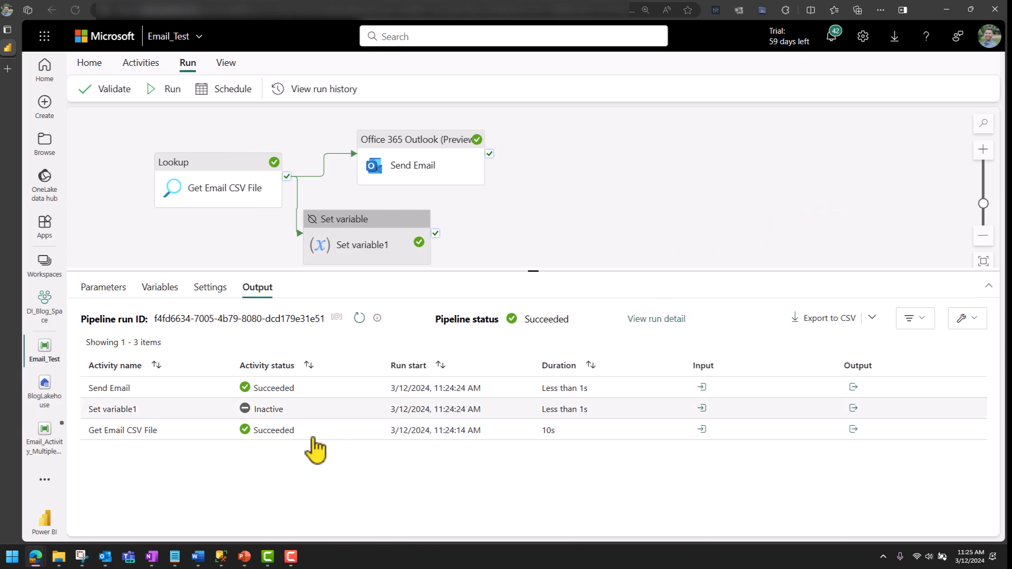
Switch to Outlook and check the recipients, subject and body of the received "[Test] Please Ignore" email.
left_click(106, 557)
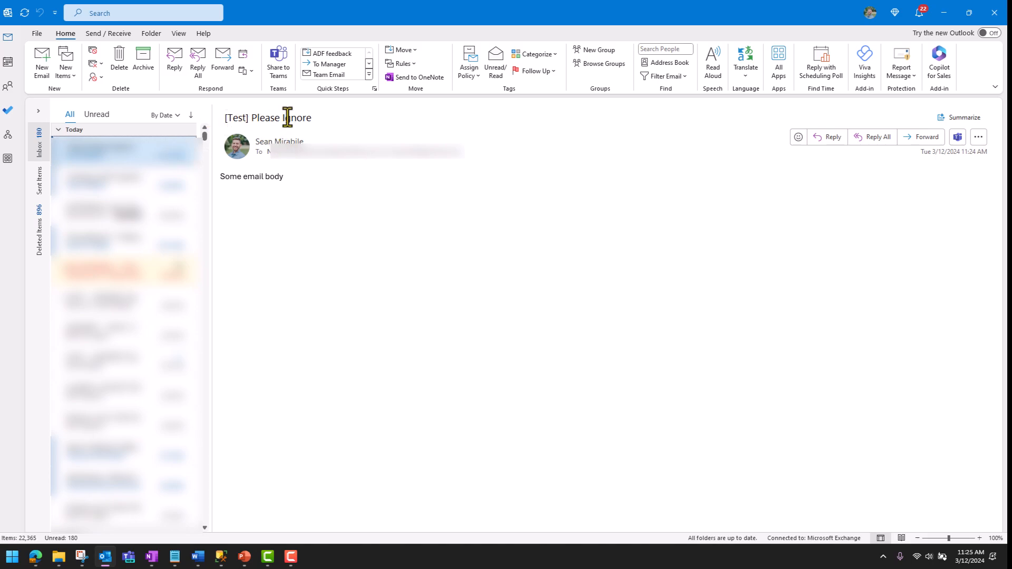
mouse_move(413, 158)
left_click(497, 514)
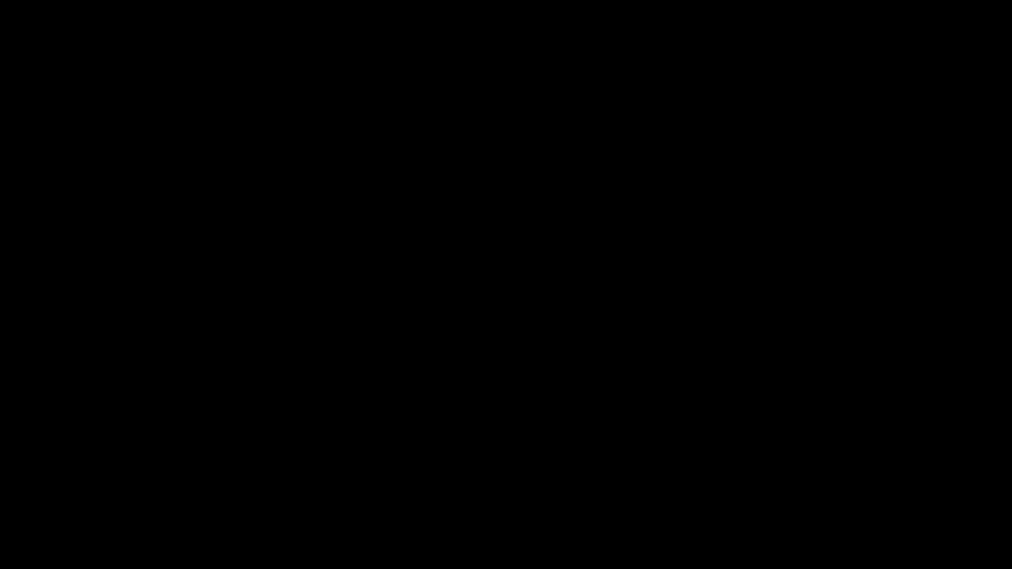